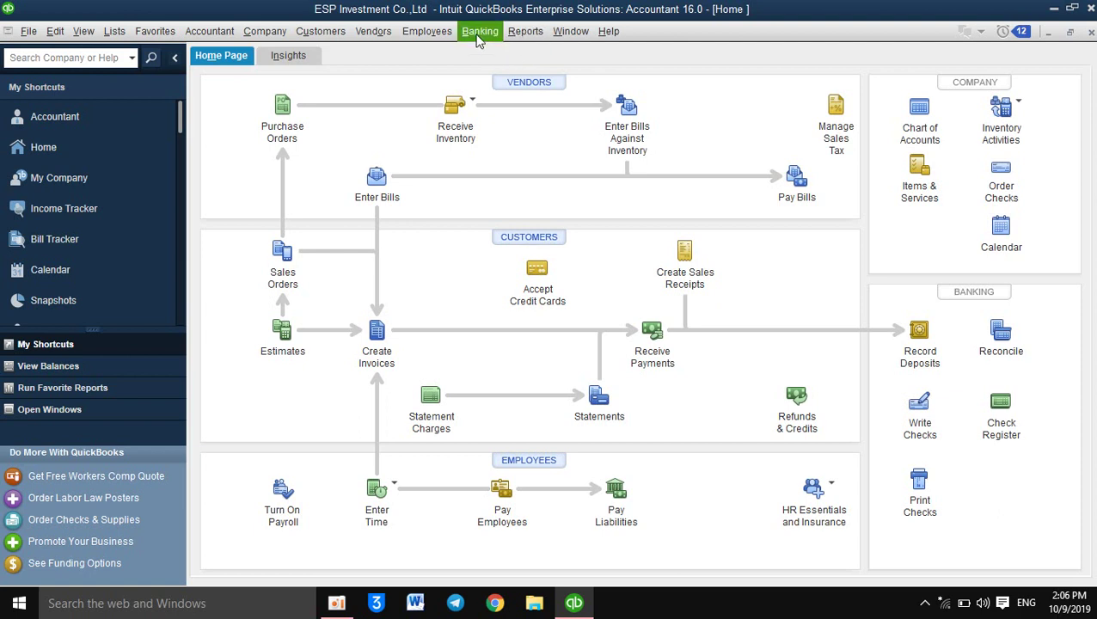
Step: Start a new check drawn on the 1001 · Cash account and made payable to the vendor Electricity Co.,Ltd
click(478, 34)
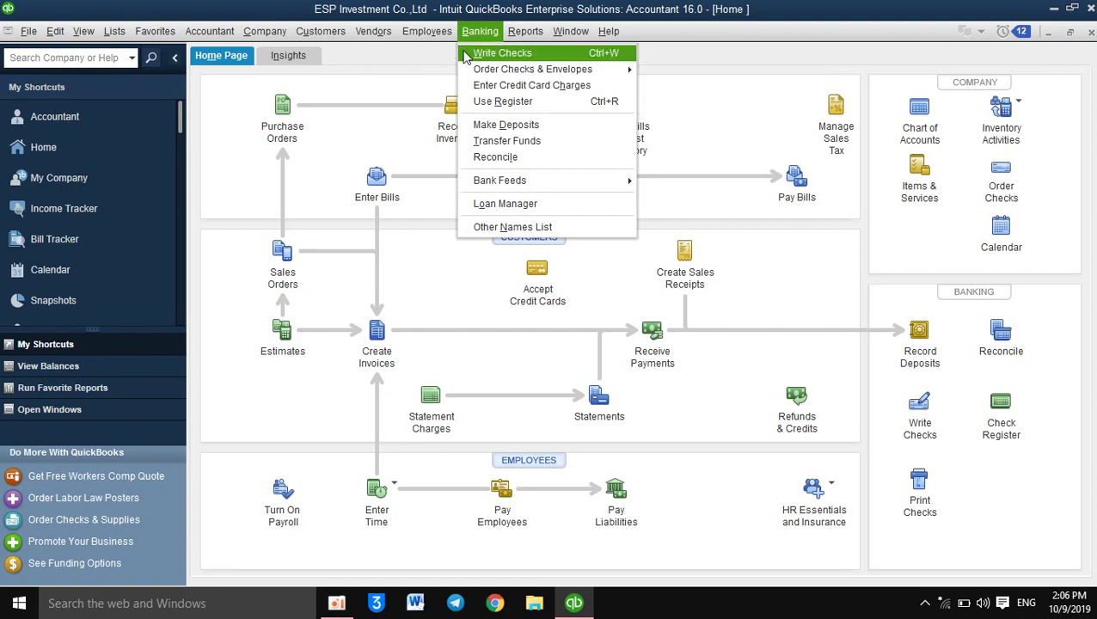
click(469, 53)
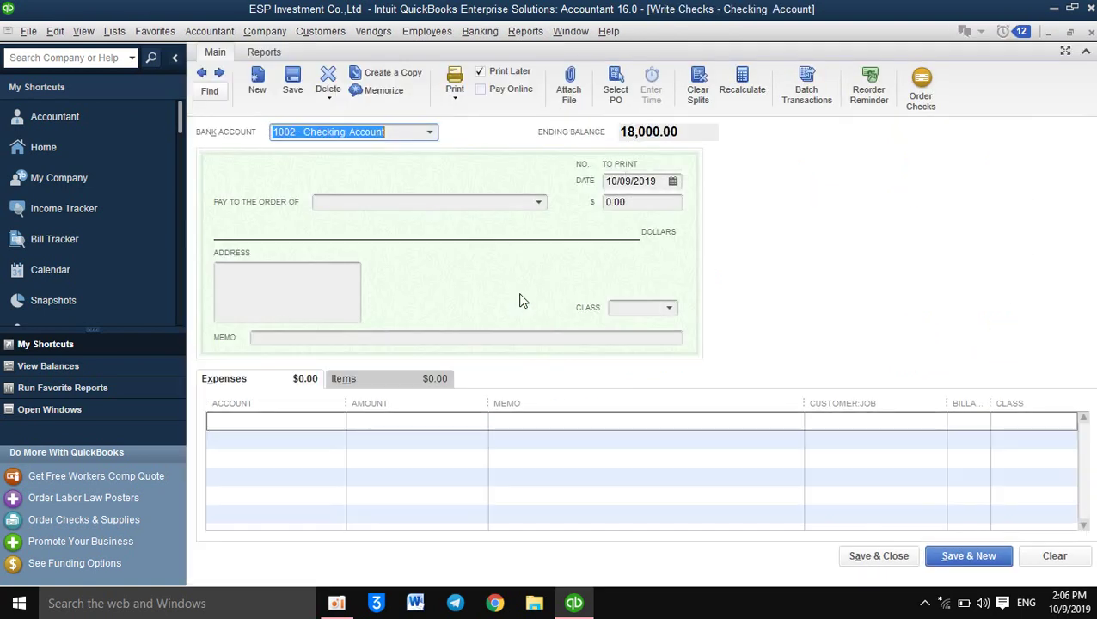
click(476, 32)
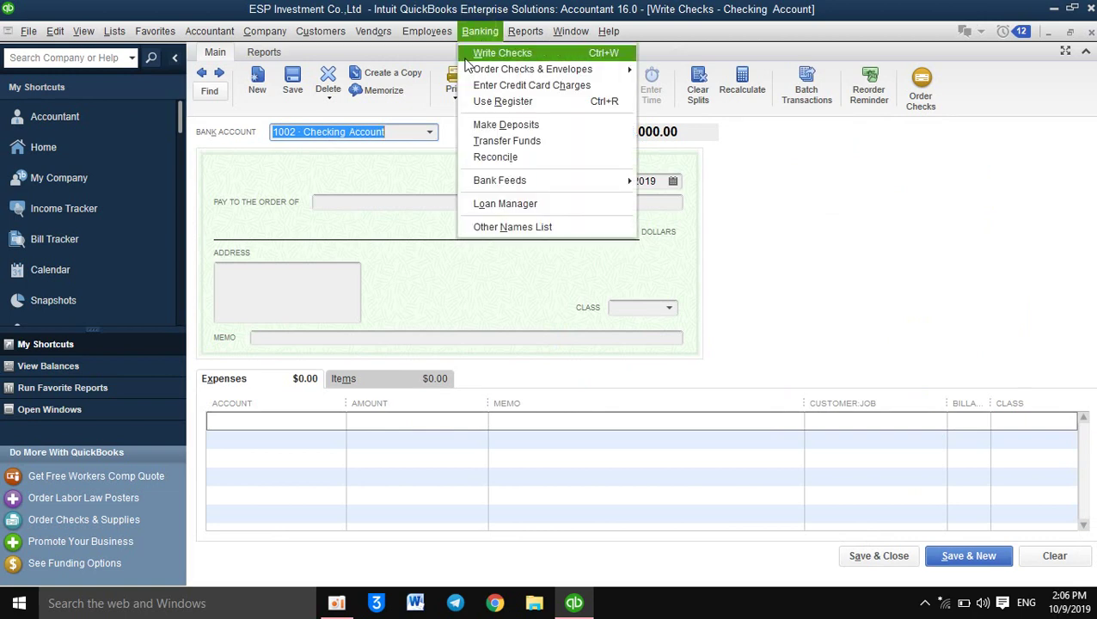
click(1026, 258)
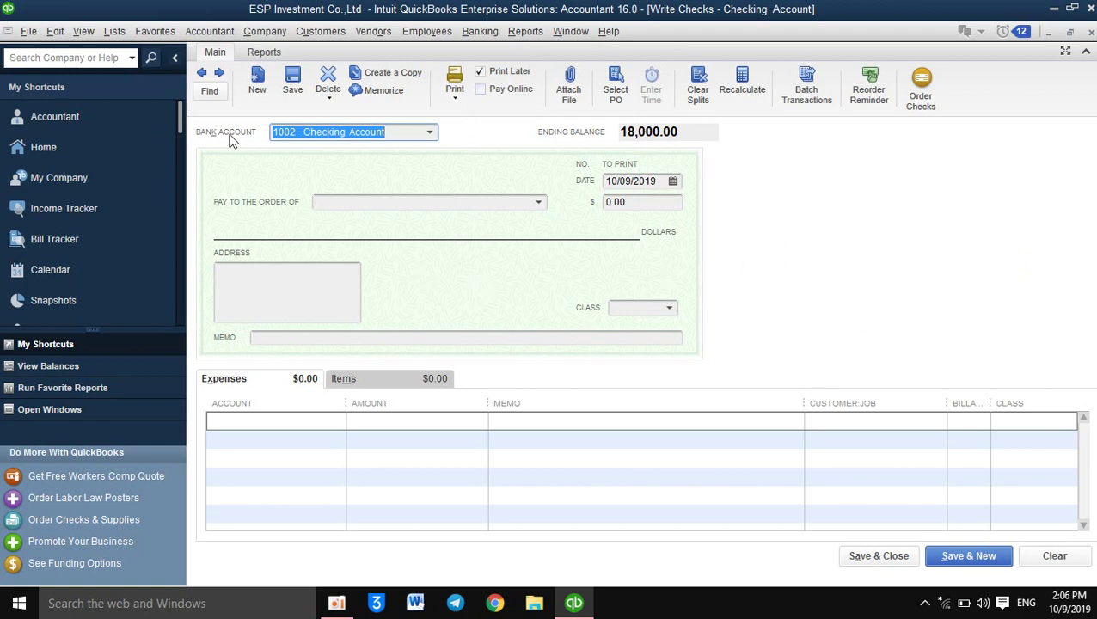
click(429, 135)
click(343, 208)
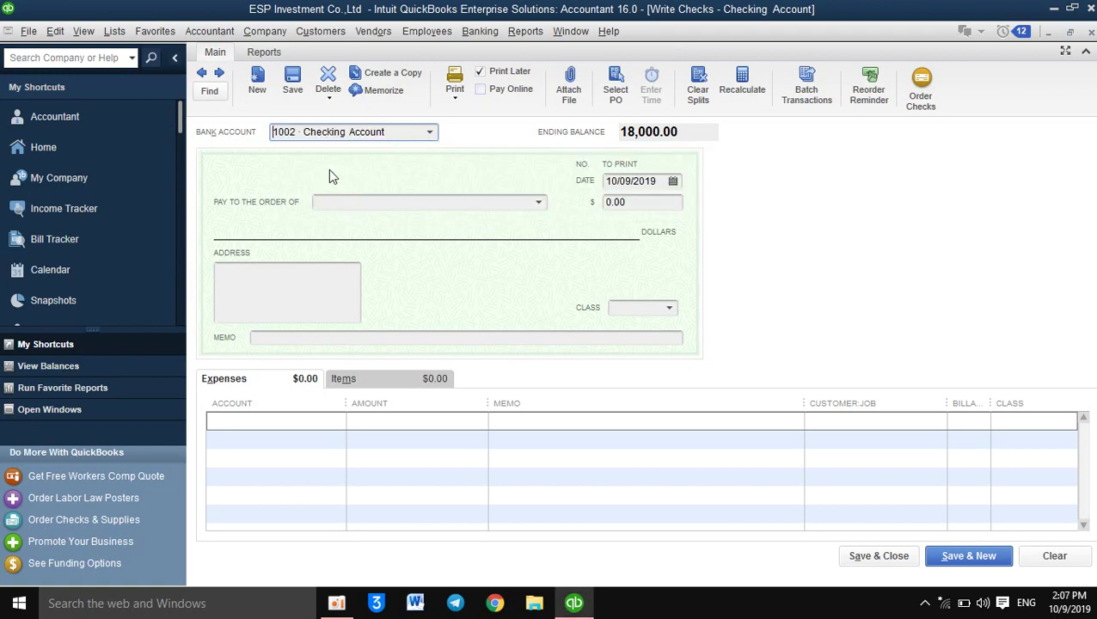
click(430, 134)
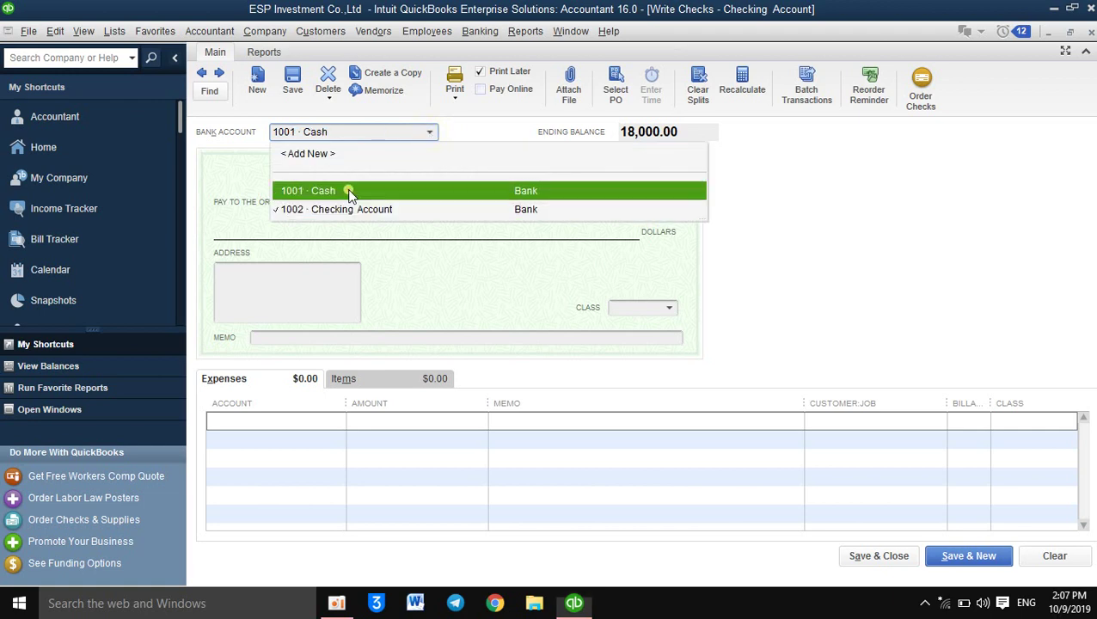
click(350, 189)
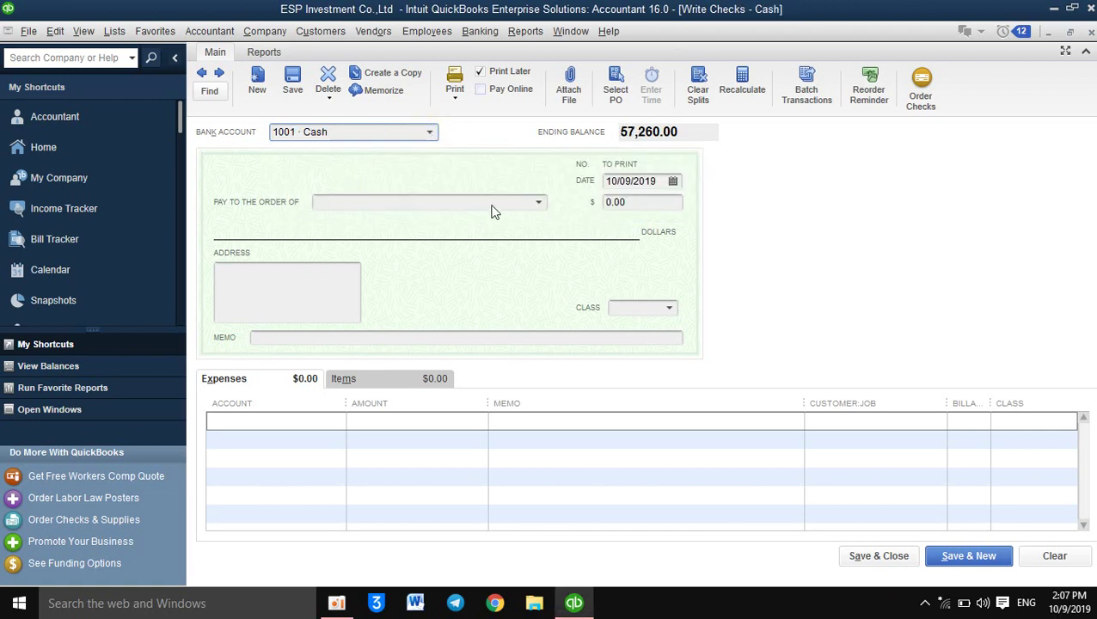
click(542, 206)
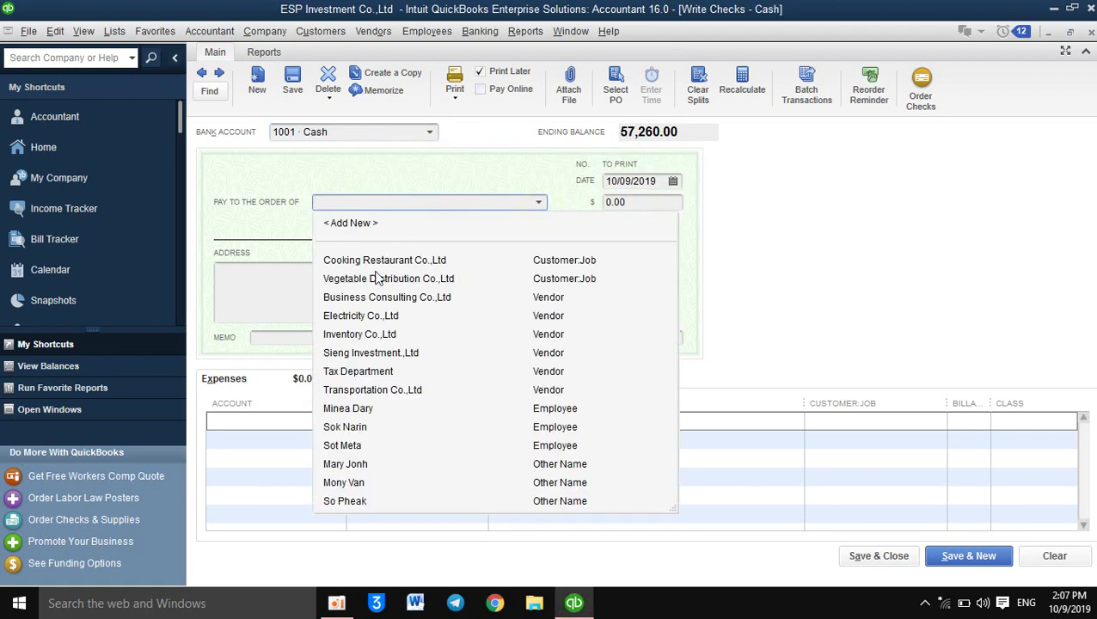
click(367, 316)
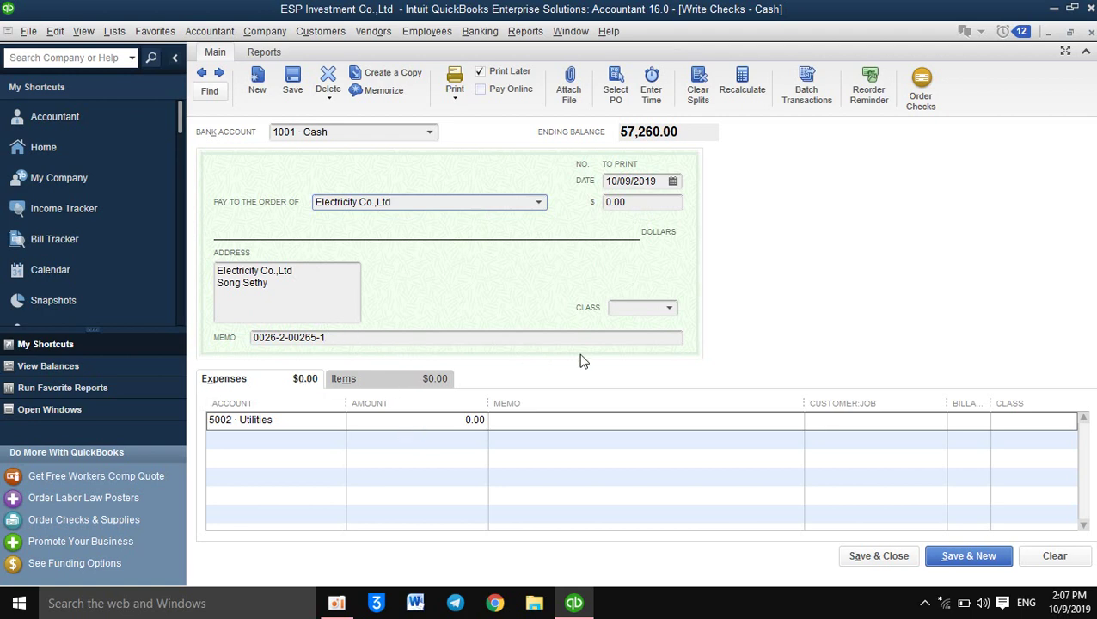
Step: Fill in the check's first expense line with the account 5002 · Utilities and an amount of 50
click(320, 424)
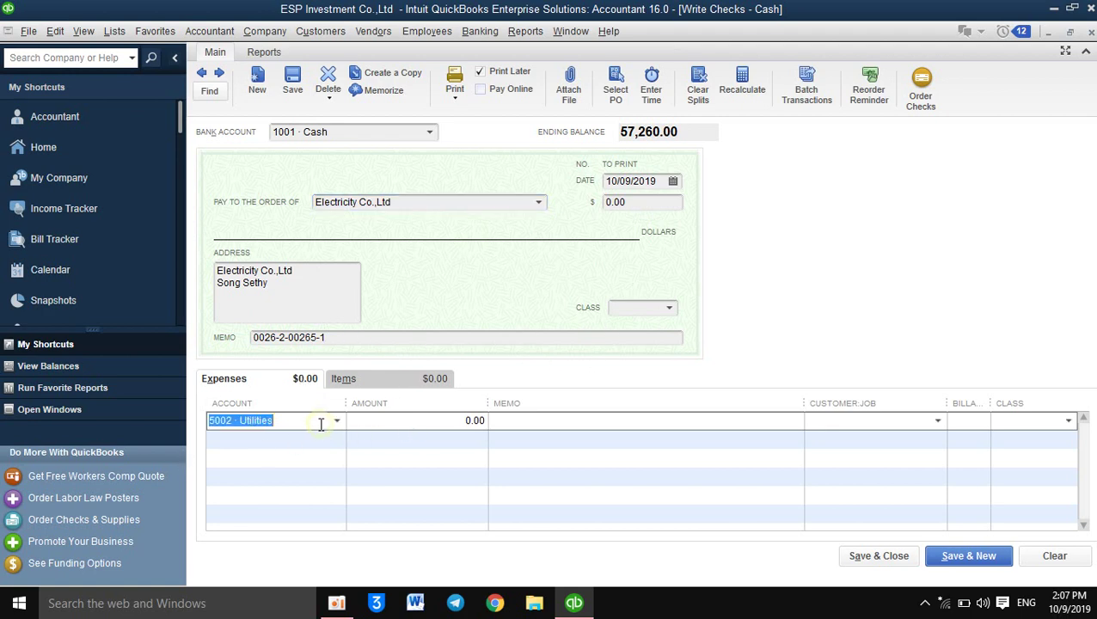
key(BackSpace)
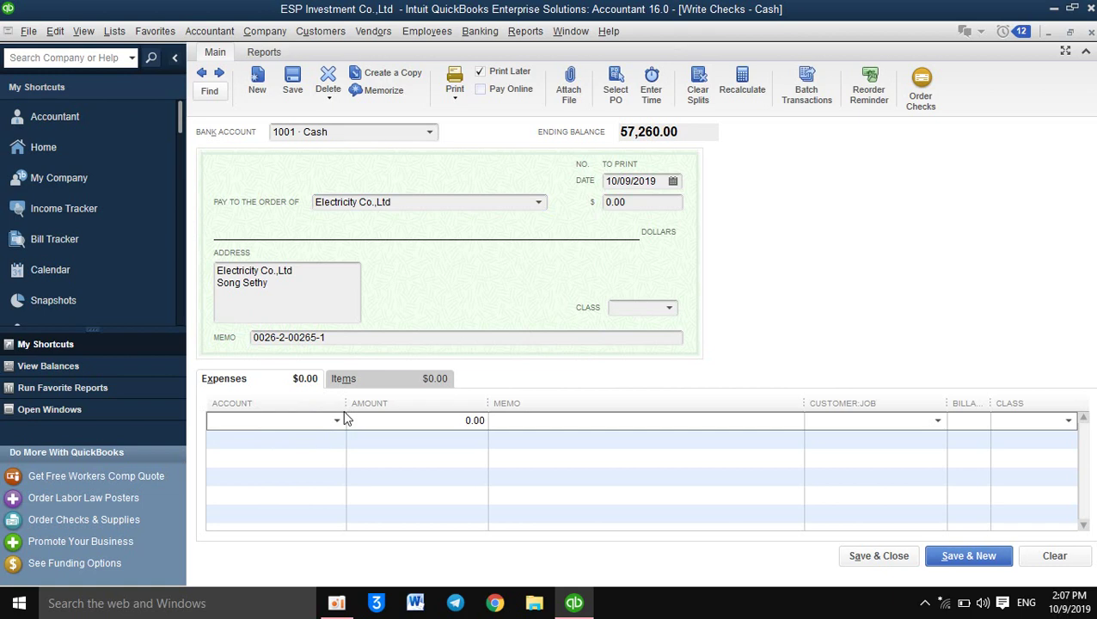
text(E)
text(l)
key(BackSpace)
key(BackSpace)
text(Utilities)
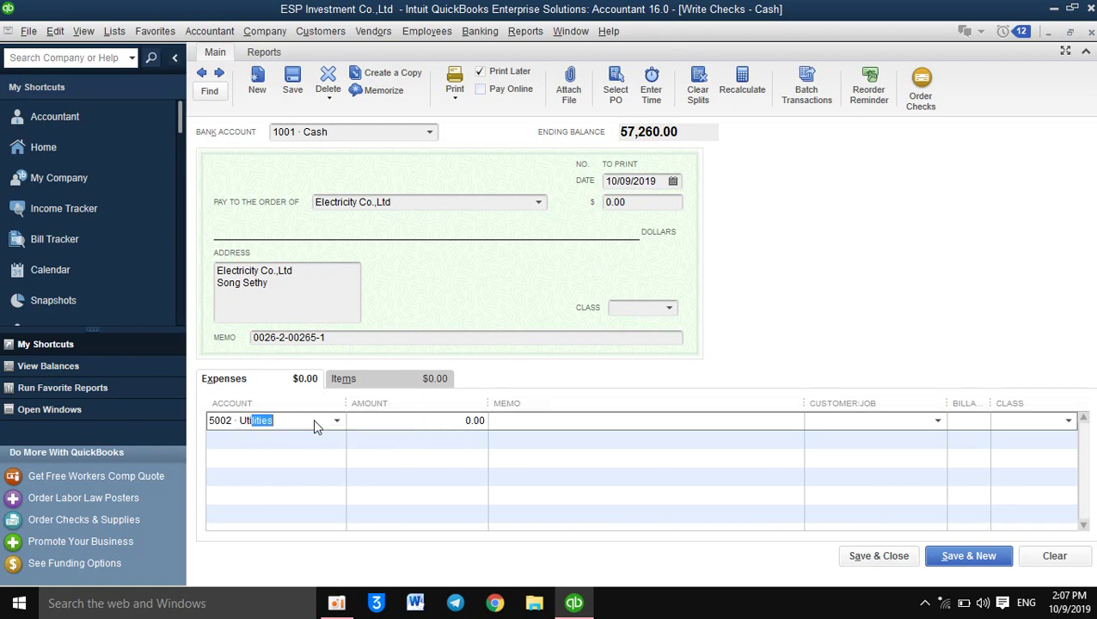
key(Tab)
text(5)
text(0)
Step: Enter the memo "Payment for electricity in business" on the Utilities expense line
click(518, 420)
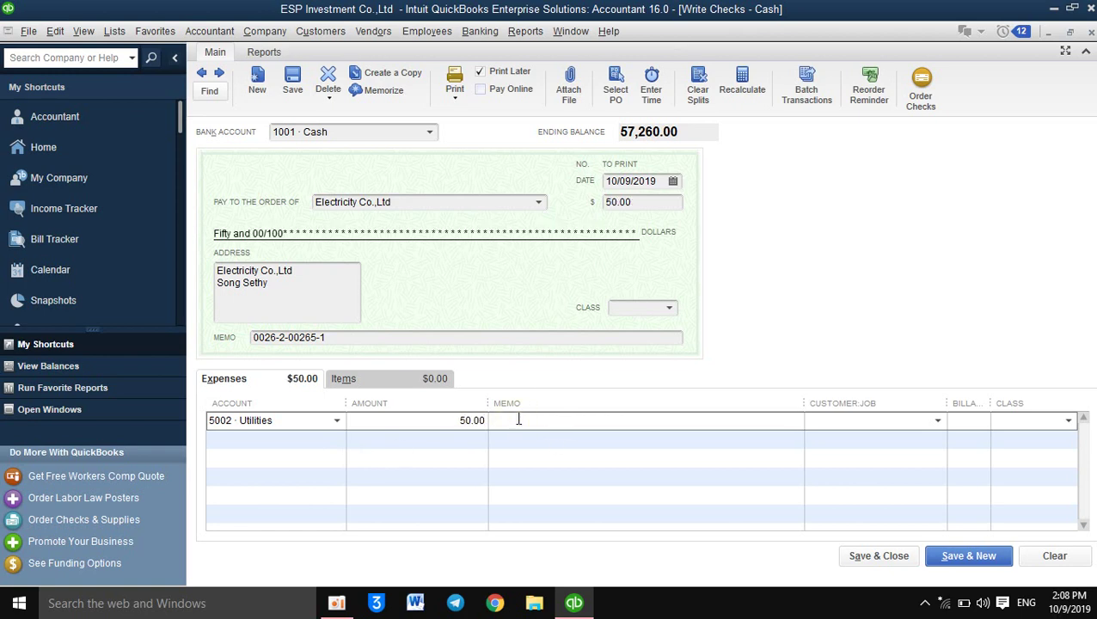
text(Payment for electricitn business)
key(Tab)
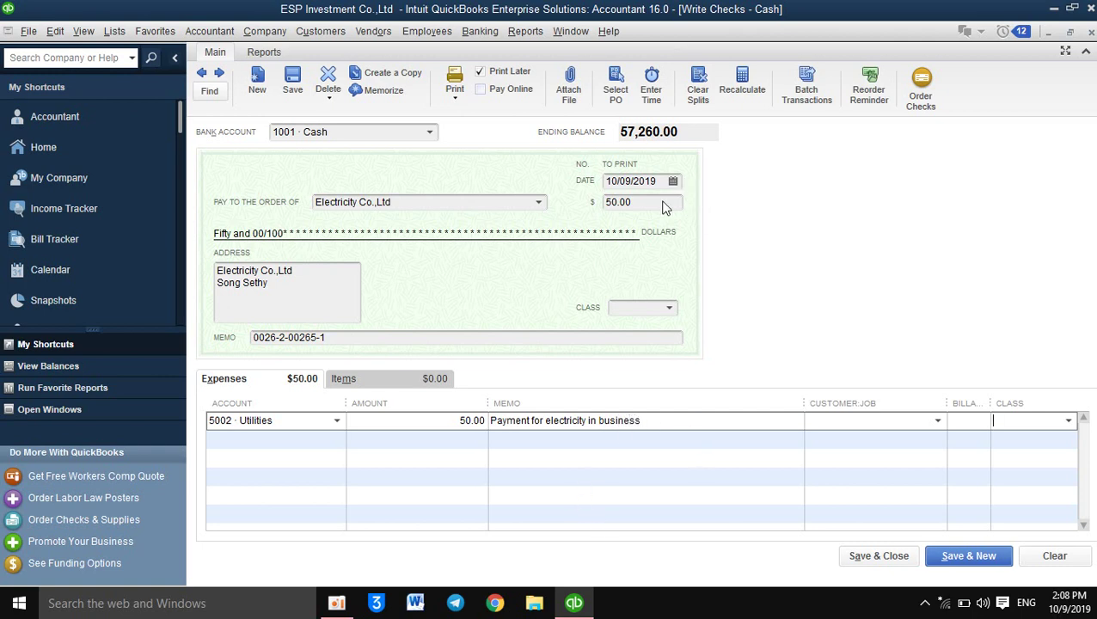
Step: Check the amount and expense total, then save and close the check without assigning a class
click(624, 202)
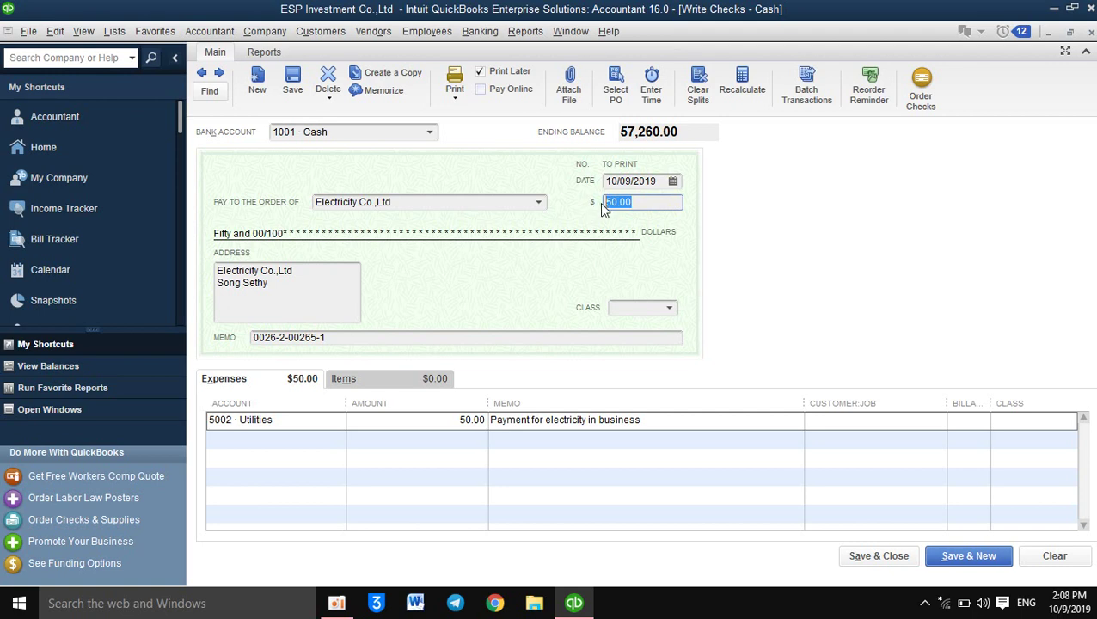
click(262, 389)
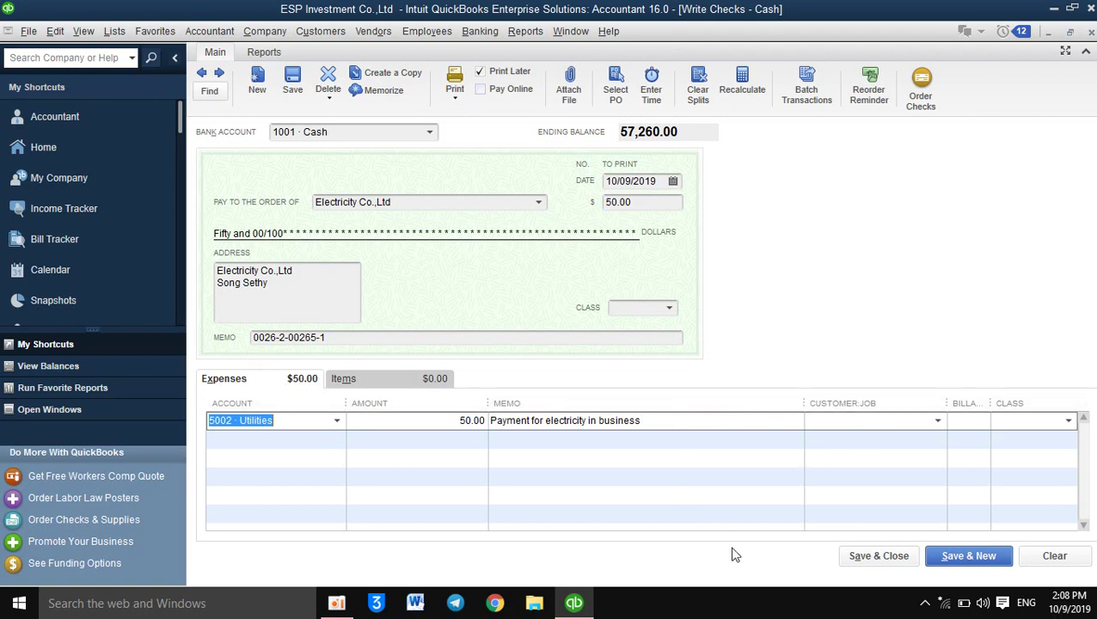
click(897, 564)
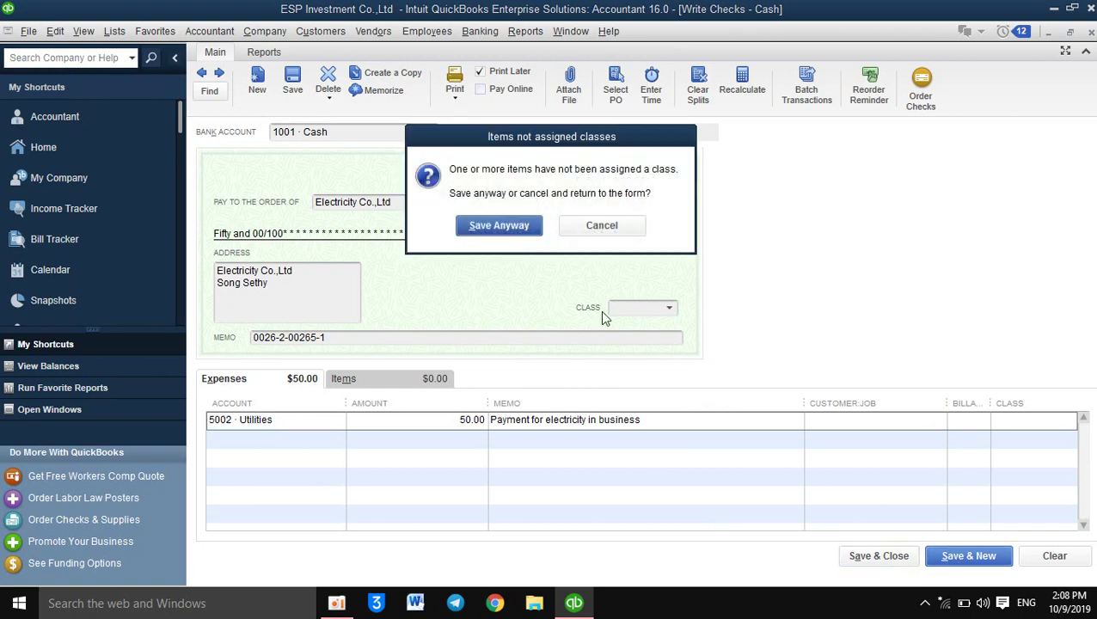
click(506, 228)
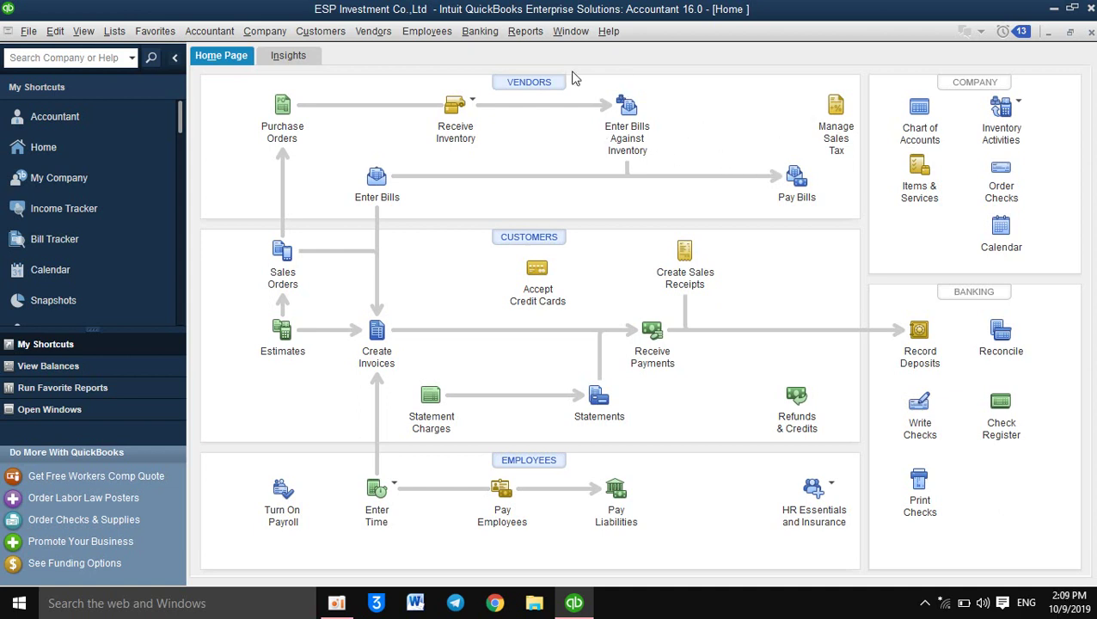
Step: Open the Journal report for This Month-to-date and go to its latest transactions
click(522, 36)
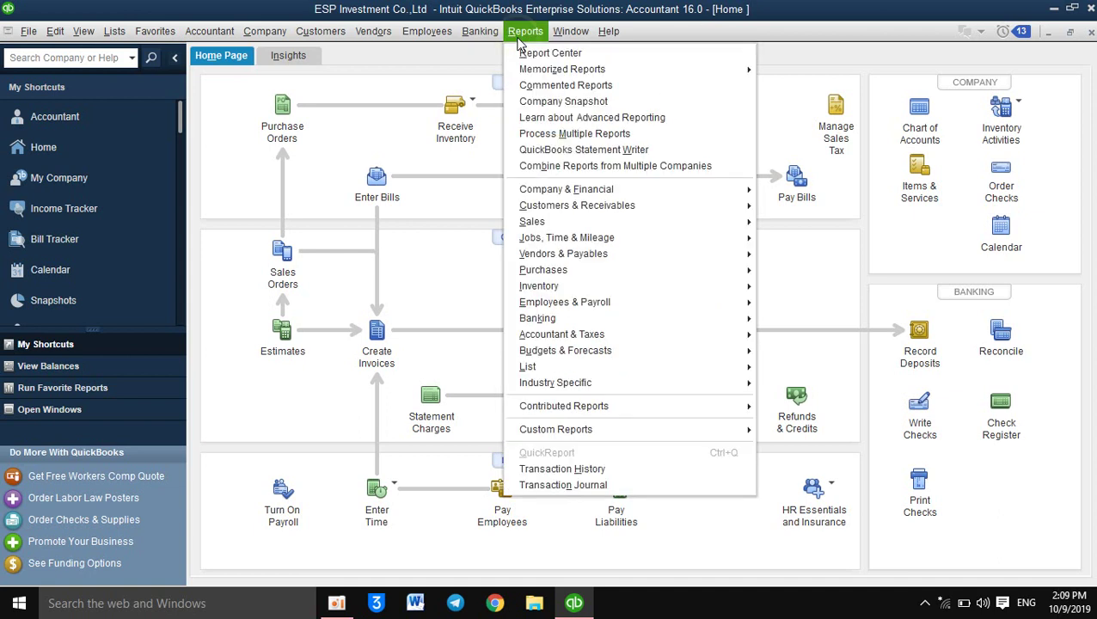
mouse_move(537, 341)
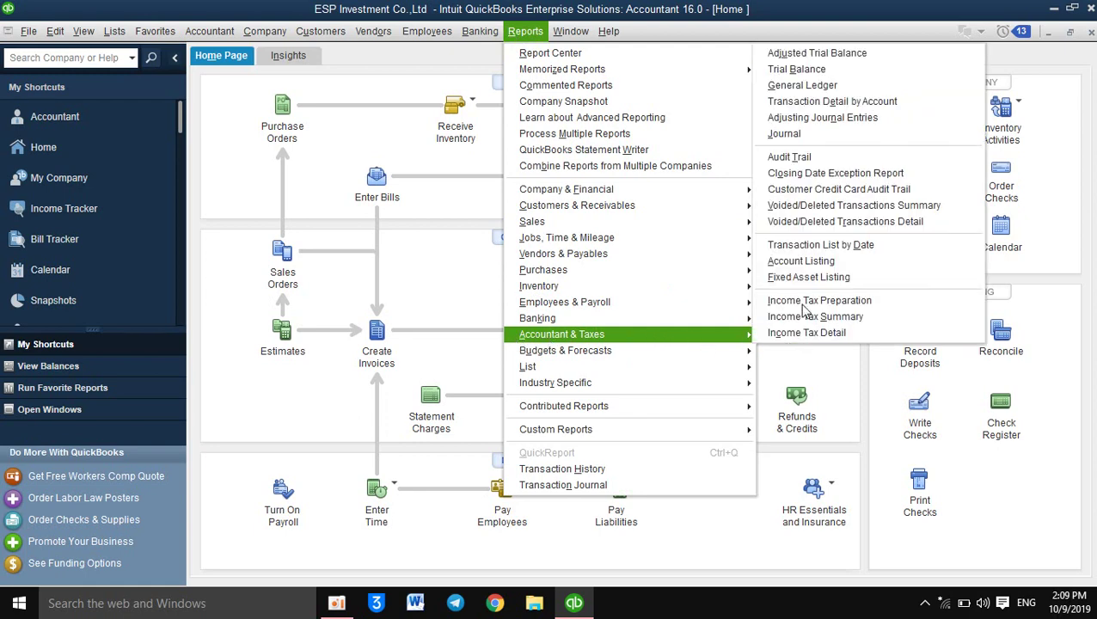
click(808, 138)
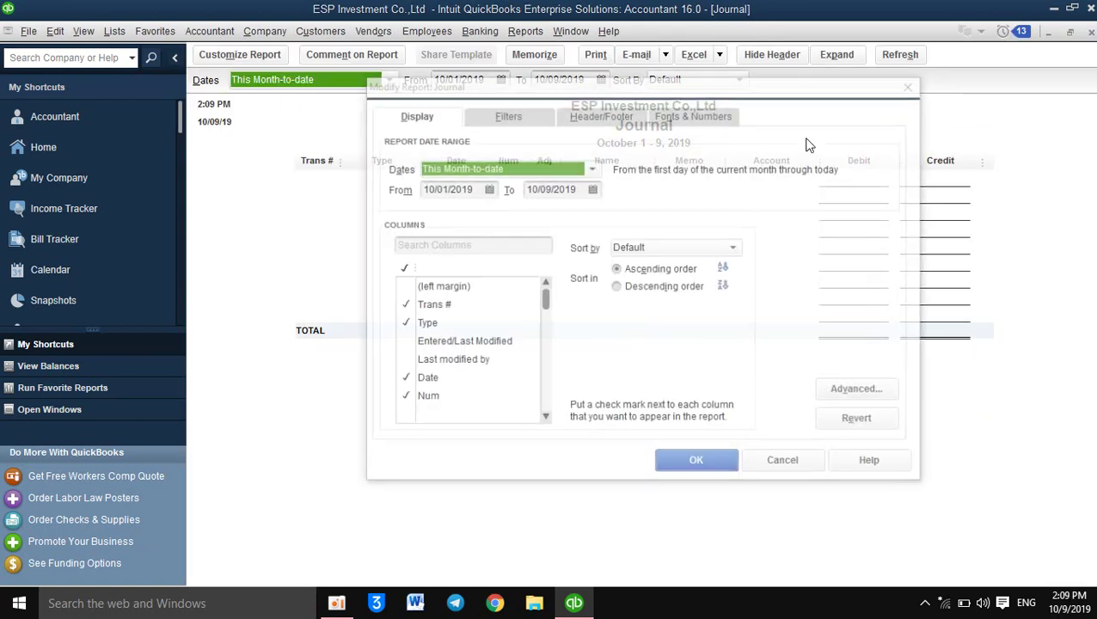
click(687, 463)
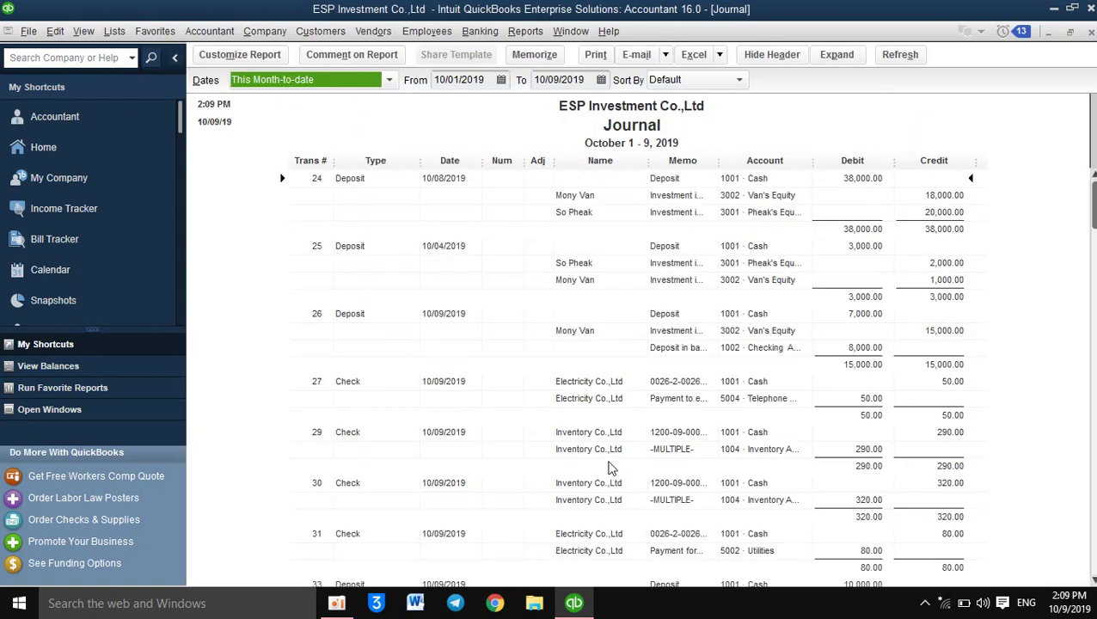
scroll(636, 378, down, 3)
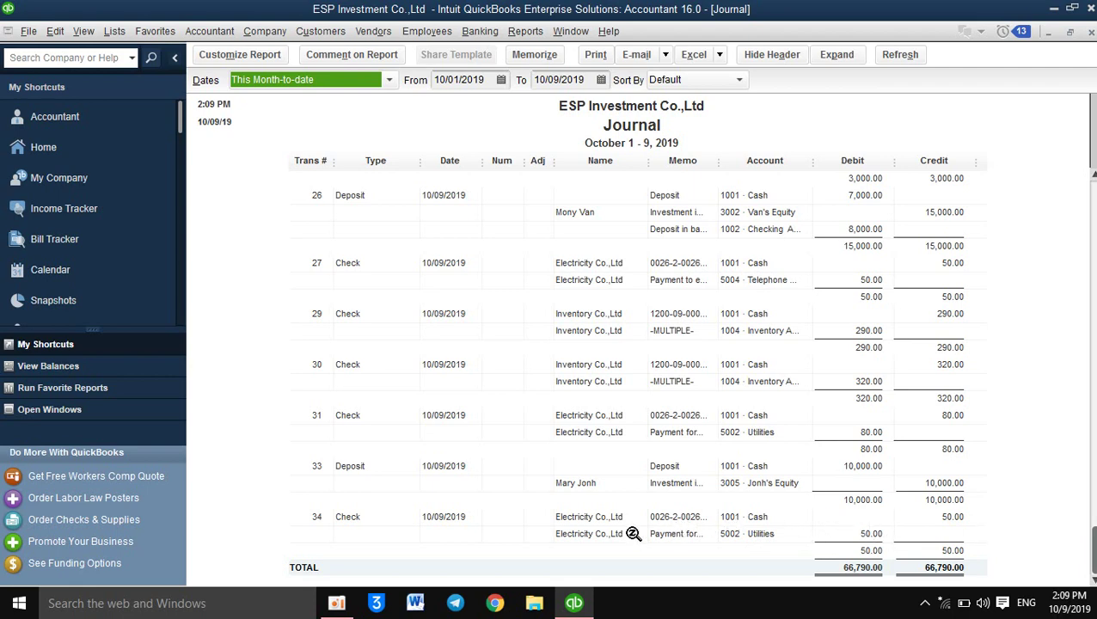
Step: Open the latest Electricity Co.,Ltd check from the Journal and set its Utilities expense amount to 80
double_click(667, 518)
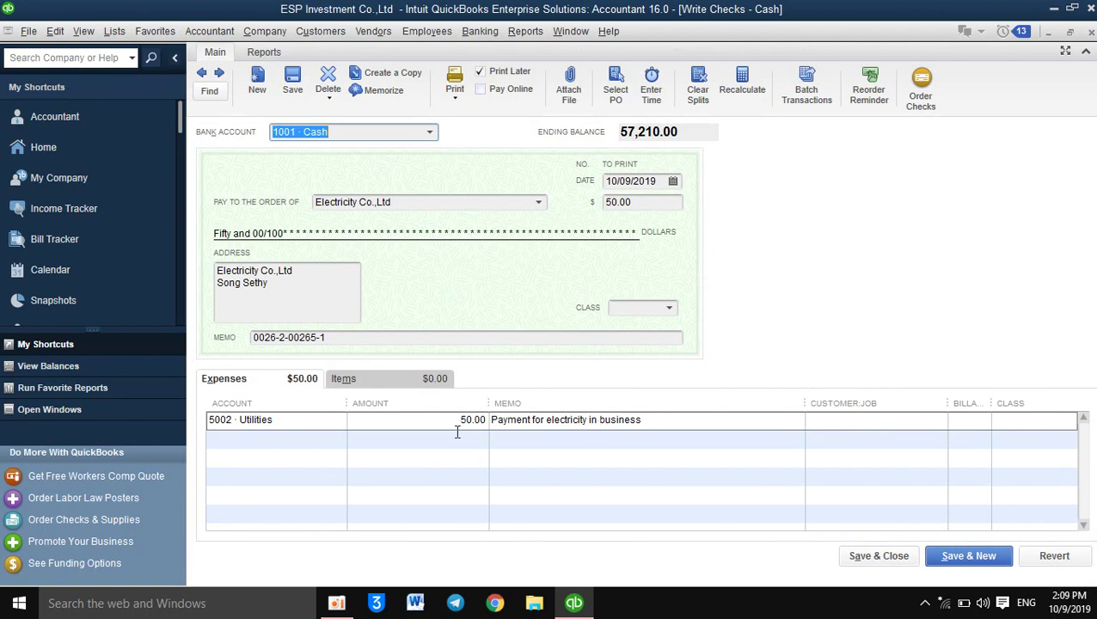
drag(457, 421, 482, 421)
key(BackSpace)
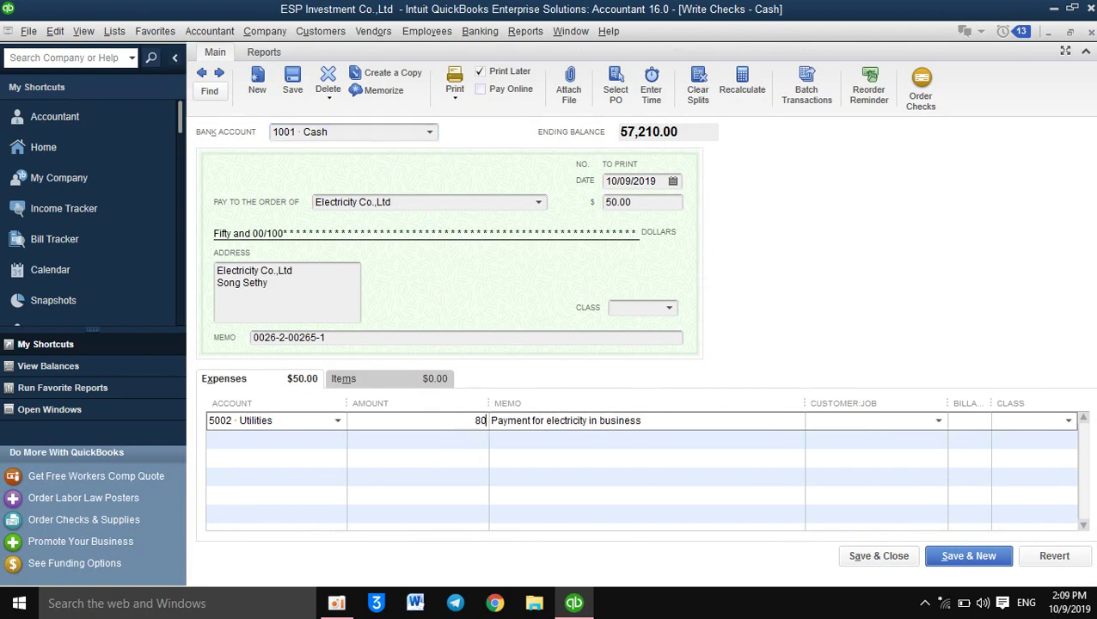
key(Tab)
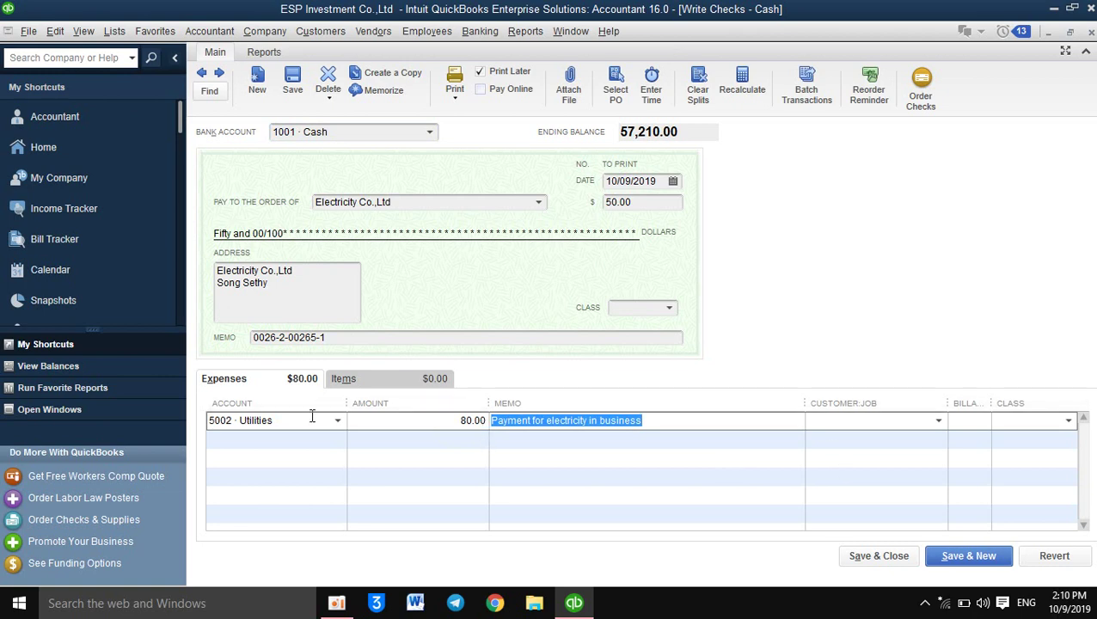
click(274, 382)
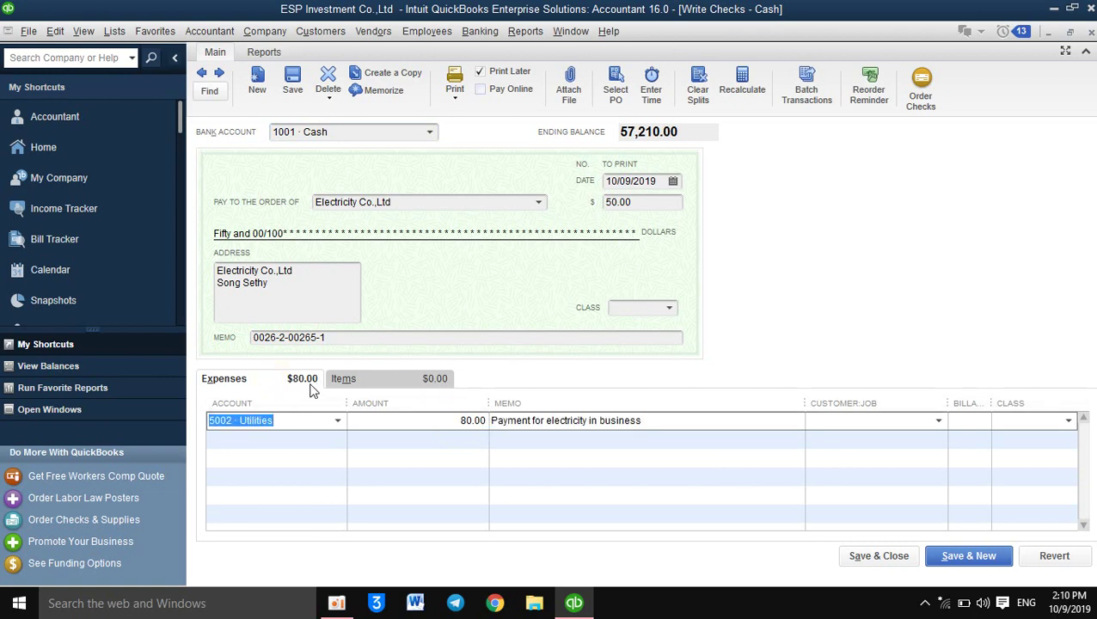
Step: Recalculate the check total from its expense line and compare it with the line amount
click(634, 202)
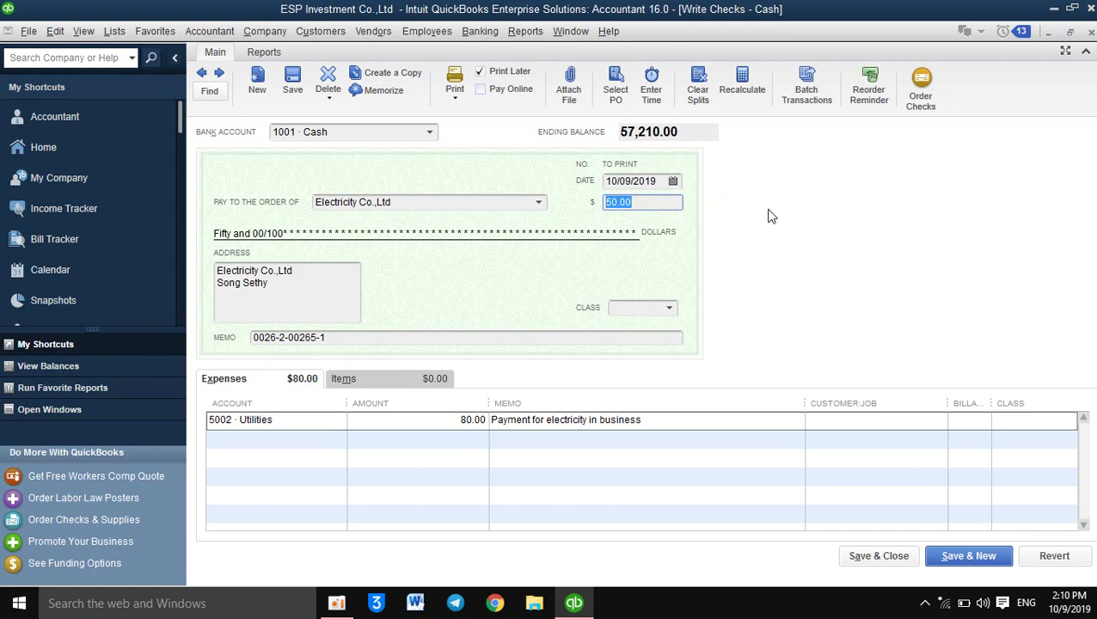
click(743, 94)
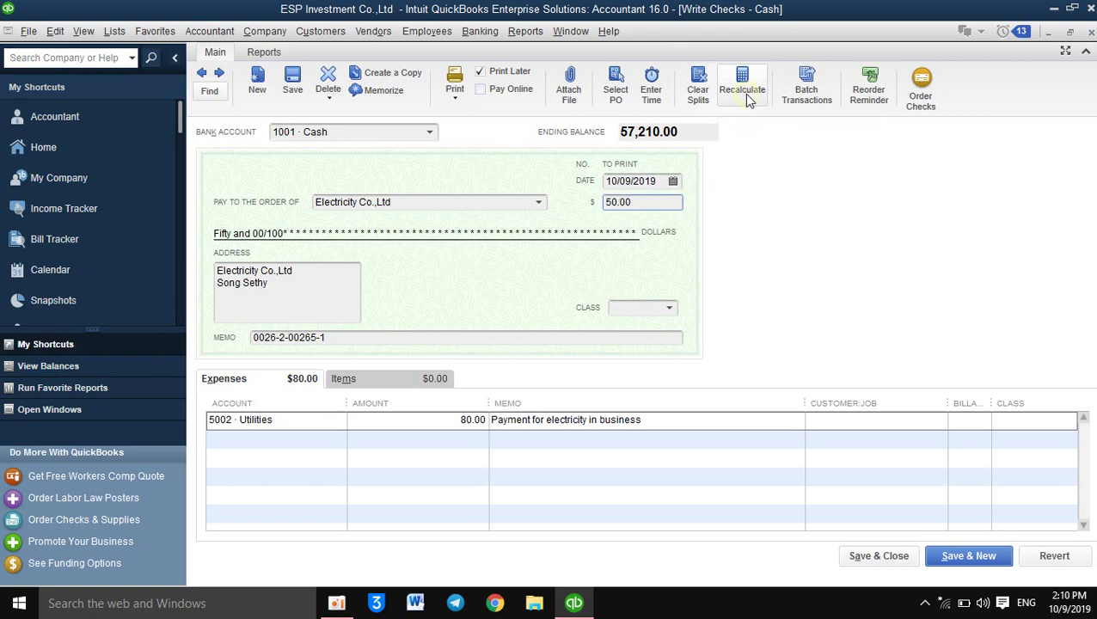
click(644, 201)
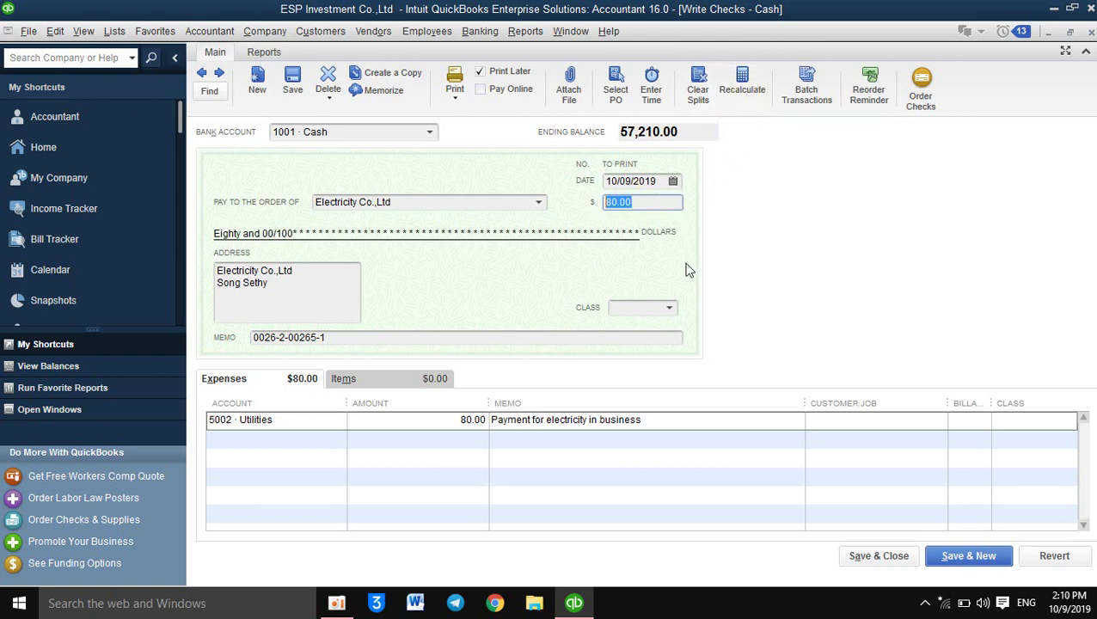
click(450, 430)
double_click(474, 420)
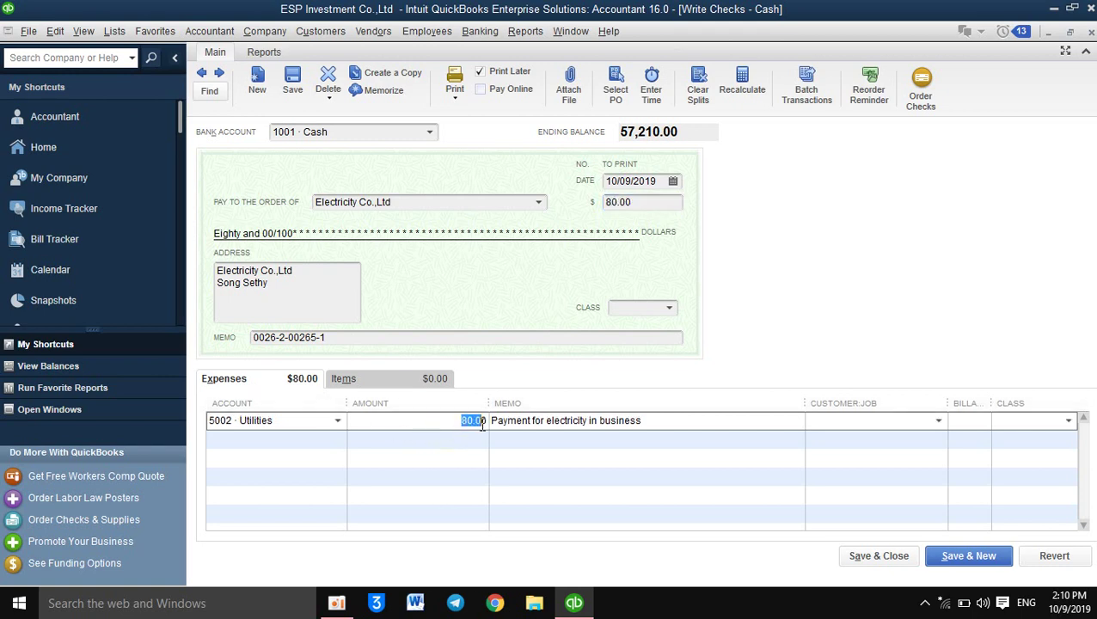
Step: Save and close the check, recording the changes without a class, and close the Journal report
click(863, 557)
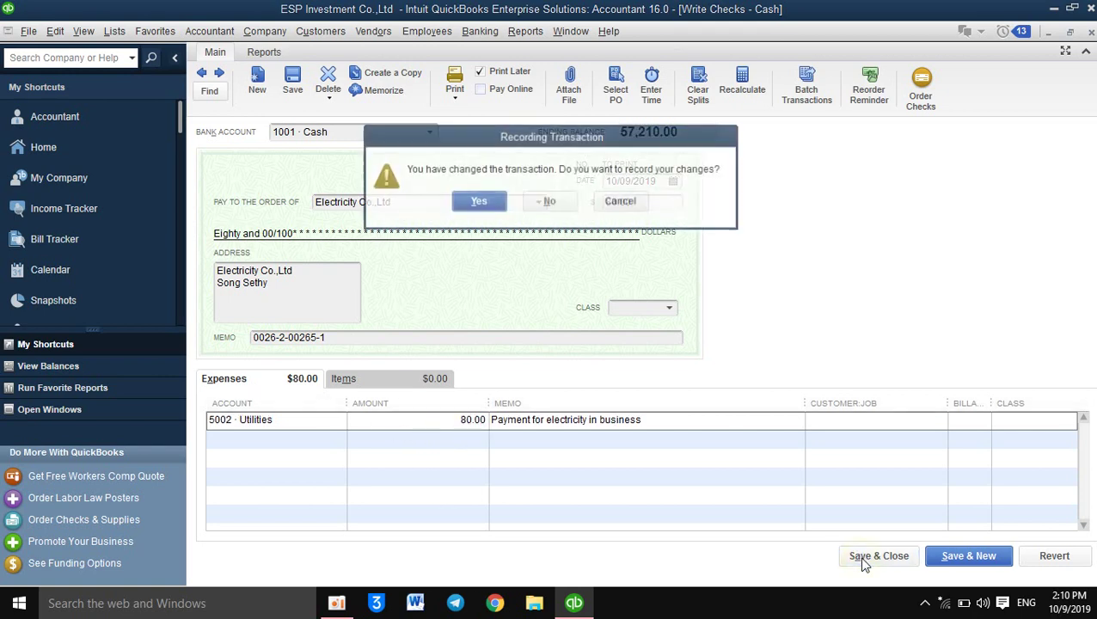
click(481, 201)
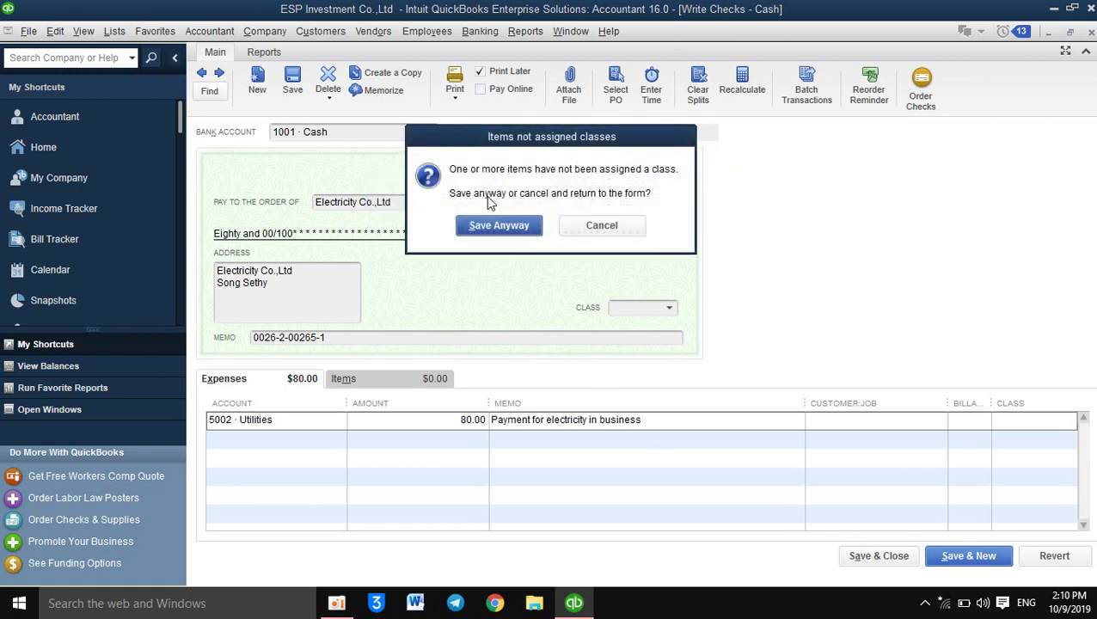
click(498, 226)
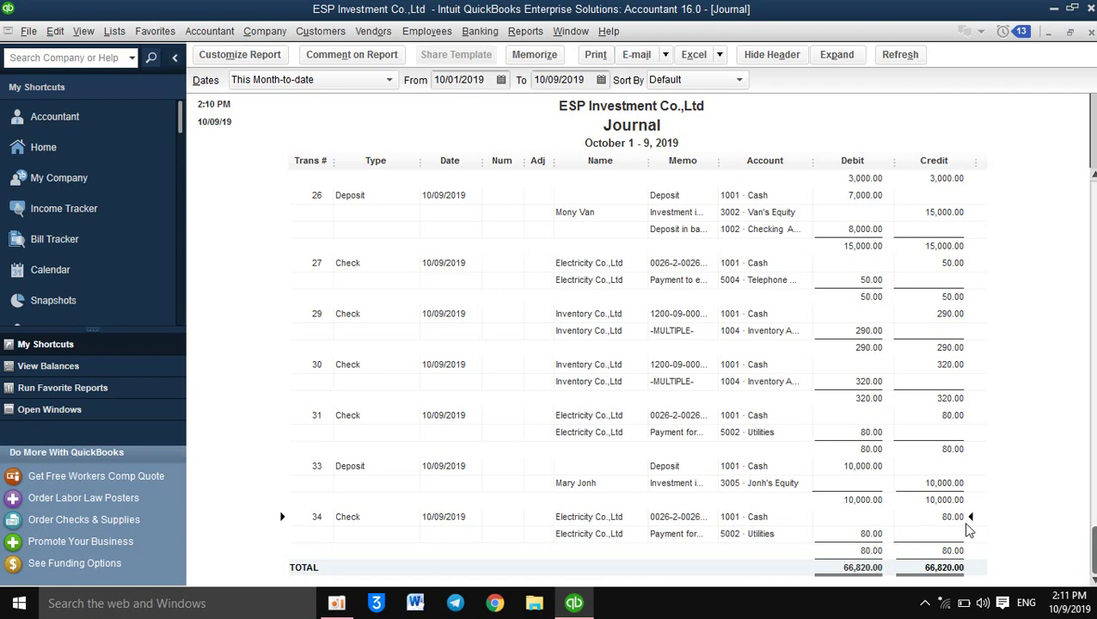
click(1090, 31)
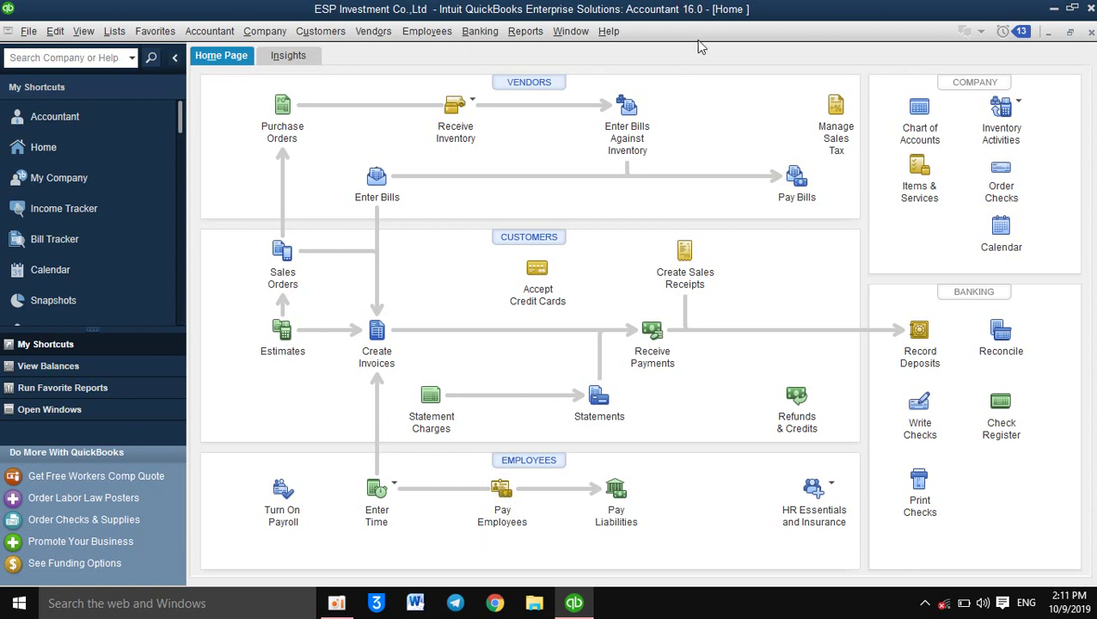
Step: Start a new check drawn on the 1001 · Cash account and show its item lines instead of the expense lines
click(479, 35)
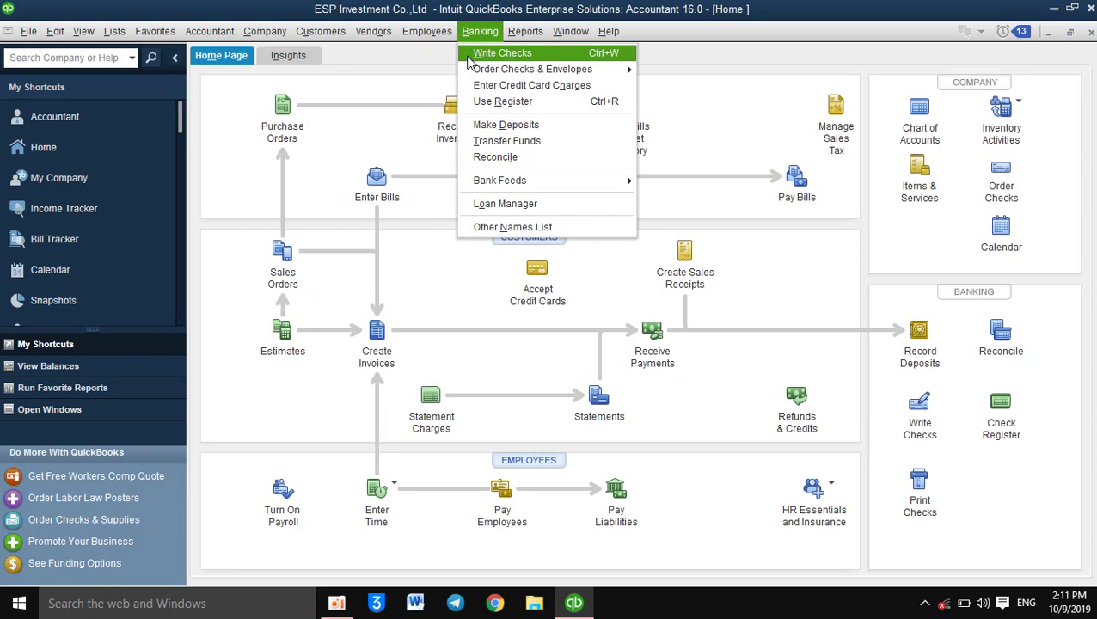
click(469, 57)
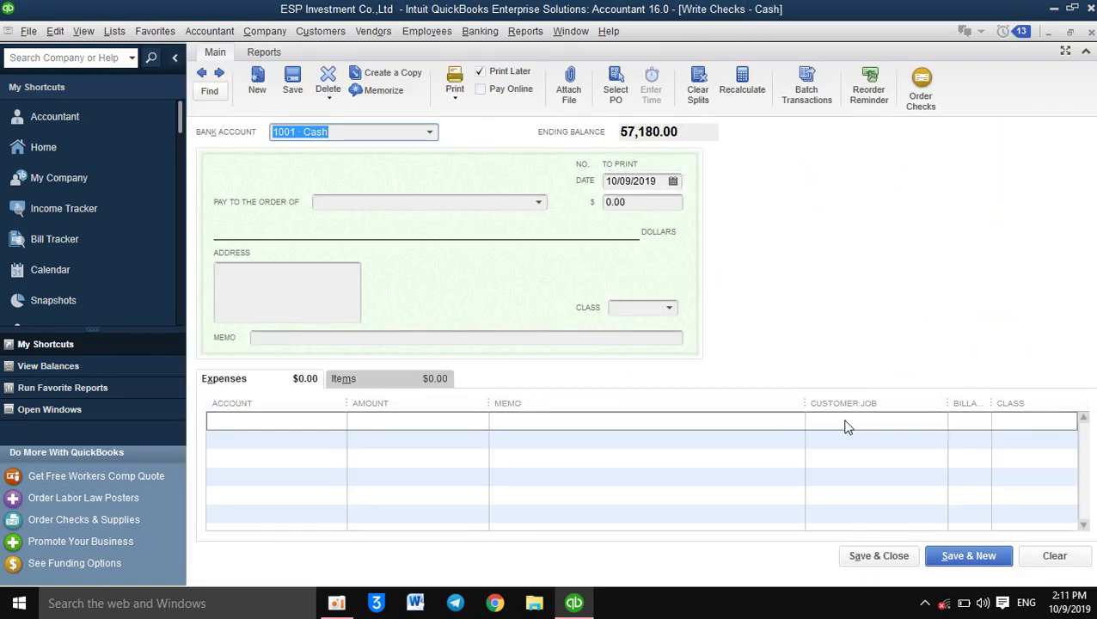
click(374, 385)
click(285, 384)
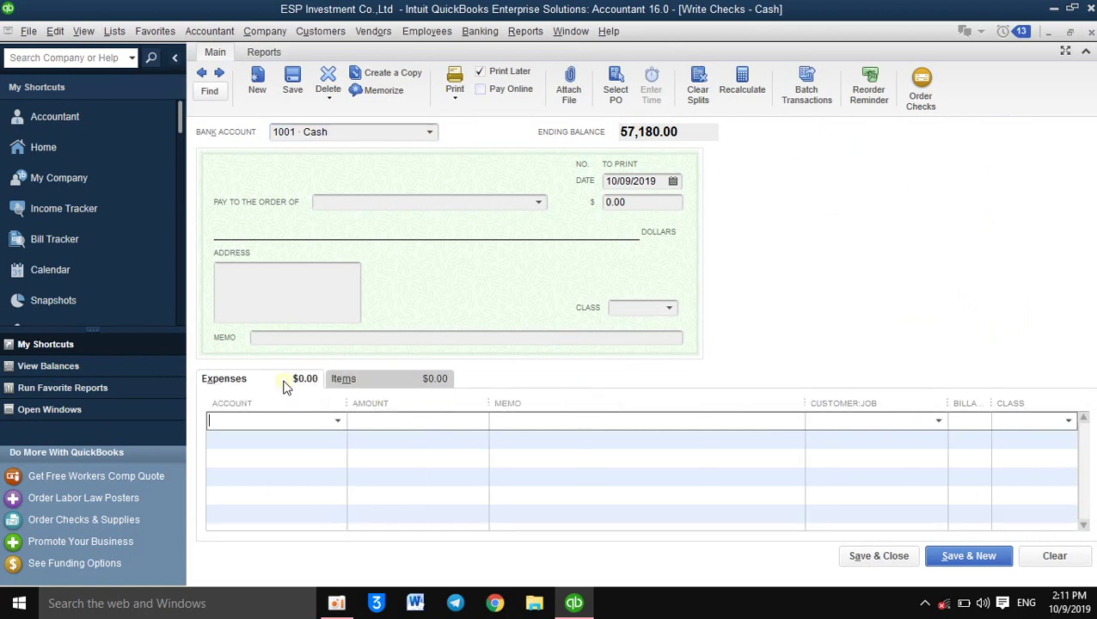
click(367, 384)
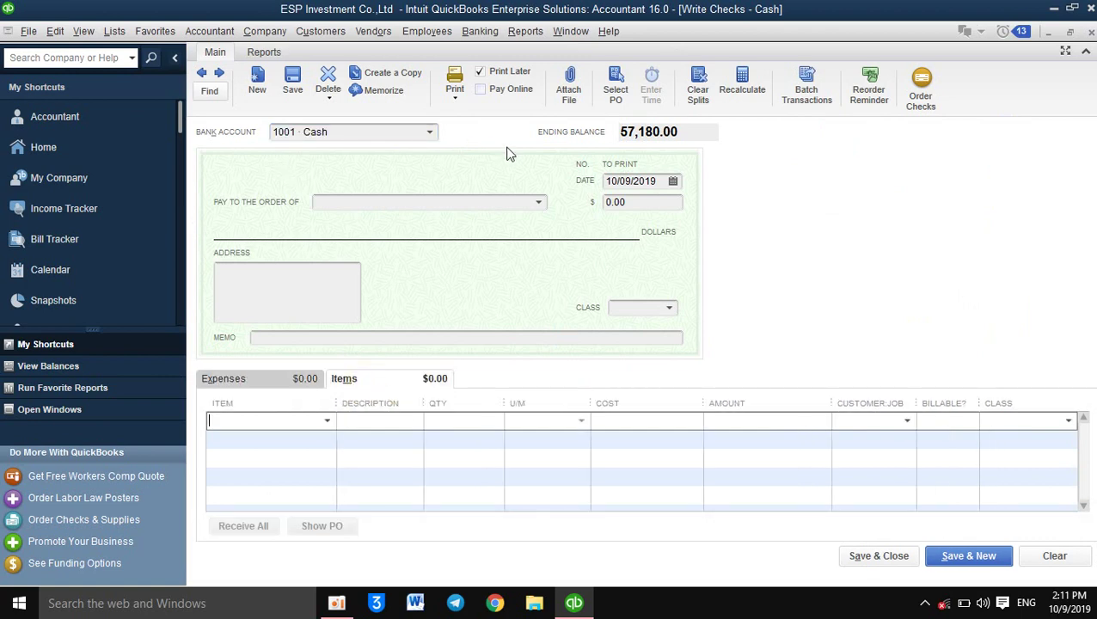
click(429, 131)
click(429, 131)
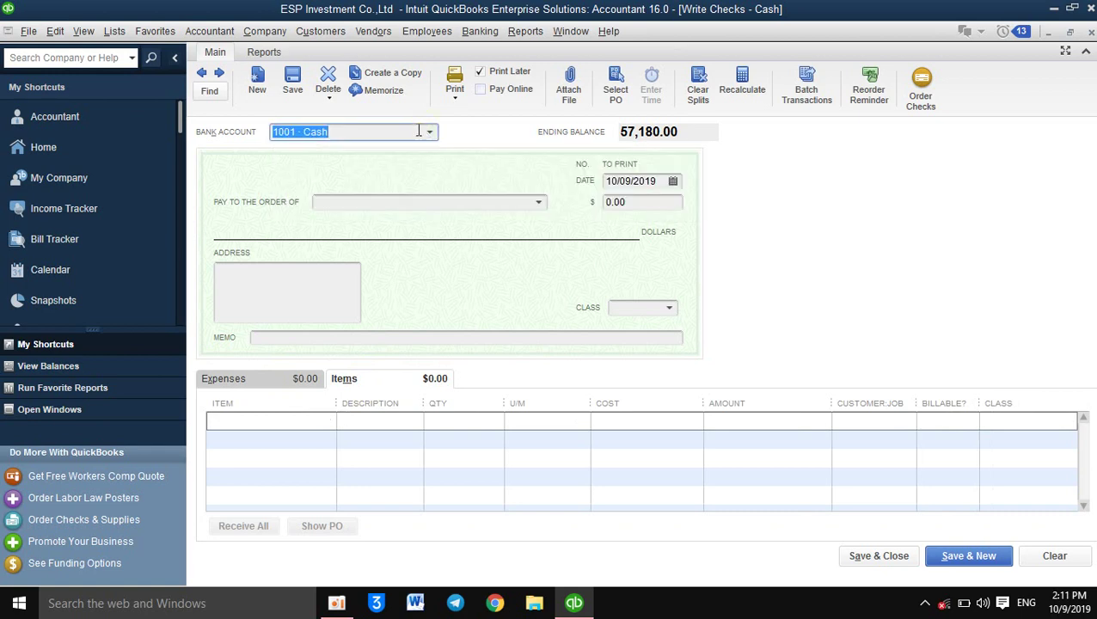
Step: Make the check payable to the vendor Inventory Co.,Ltd and continue writing it despite the vendor's open bills
click(544, 203)
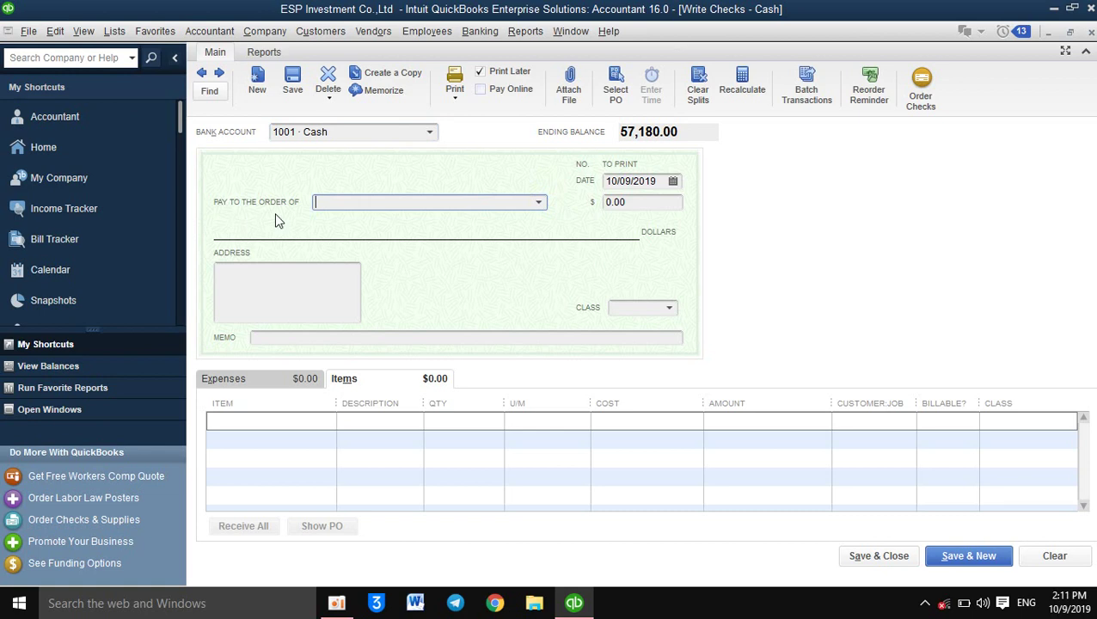
click(541, 204)
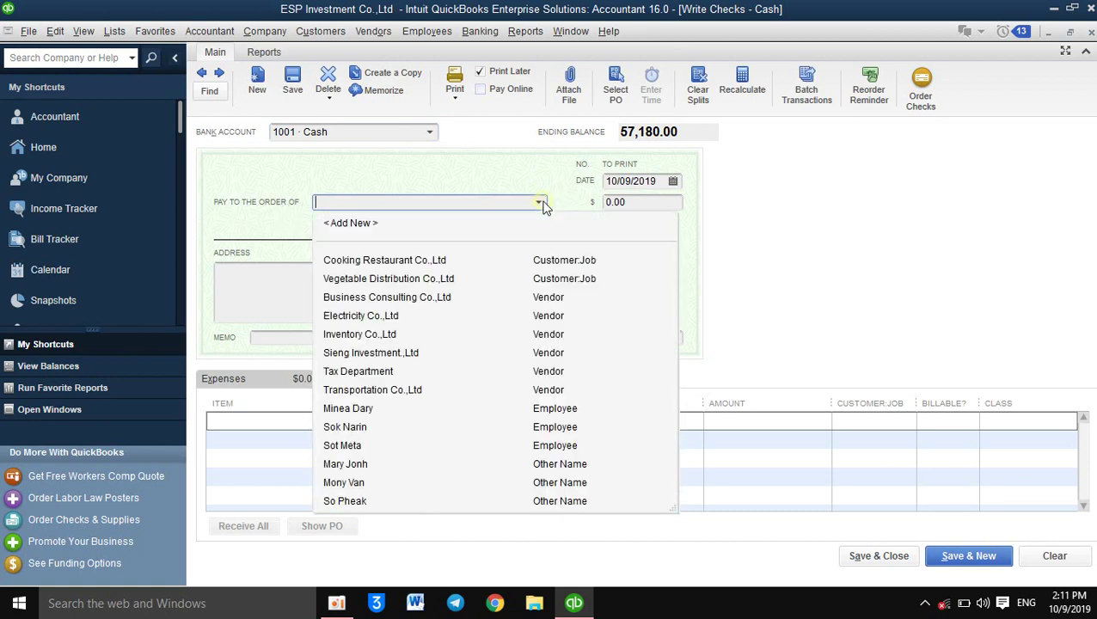
click(367, 336)
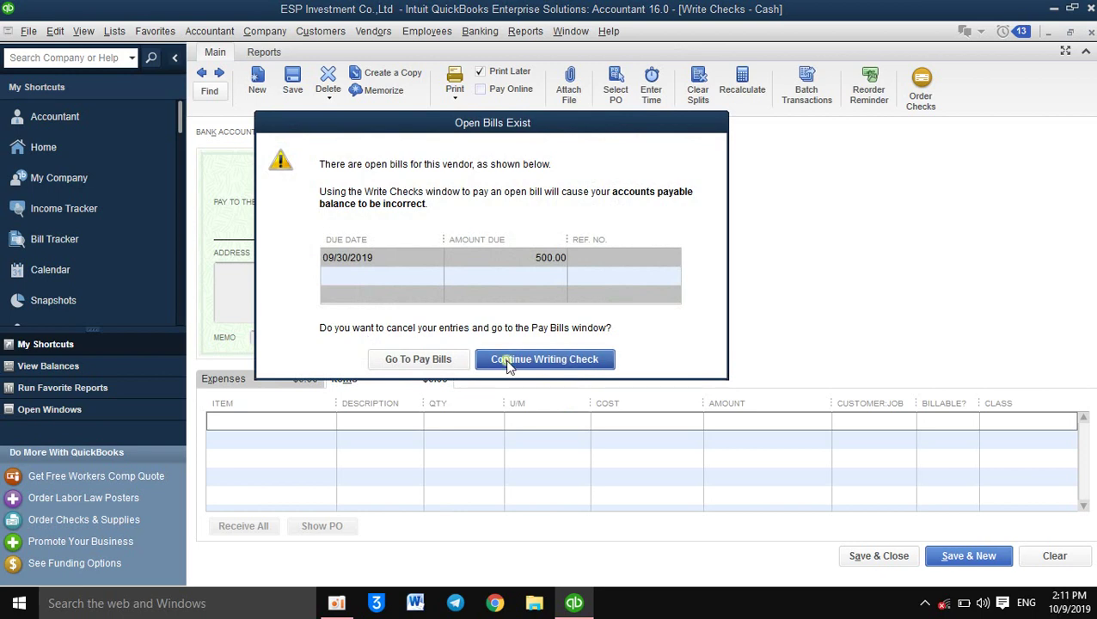
click(509, 360)
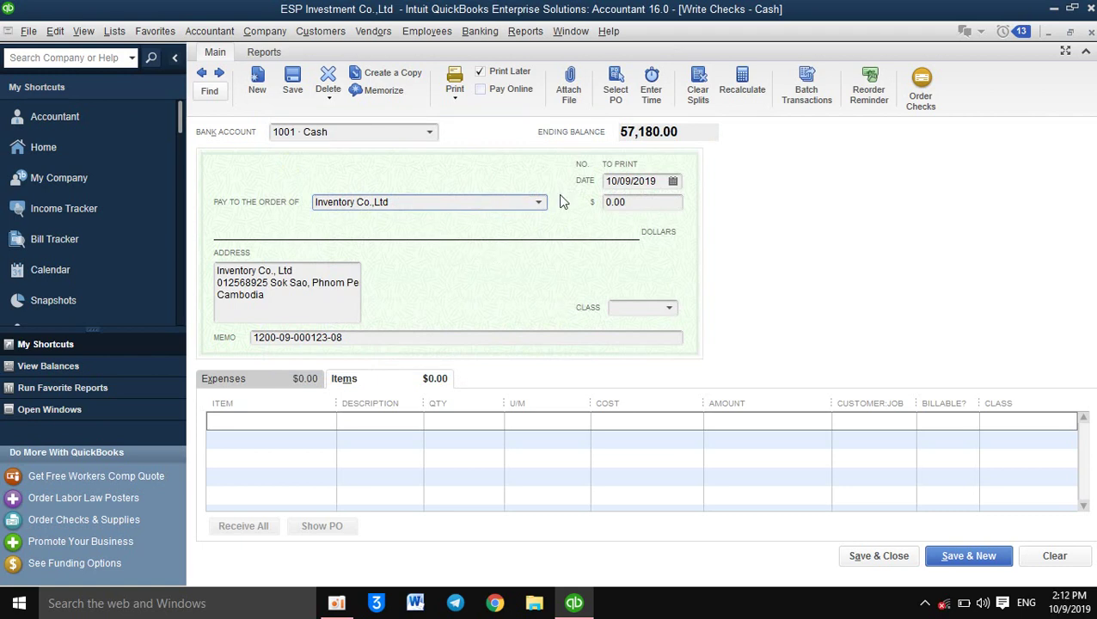
click(538, 203)
click(539, 202)
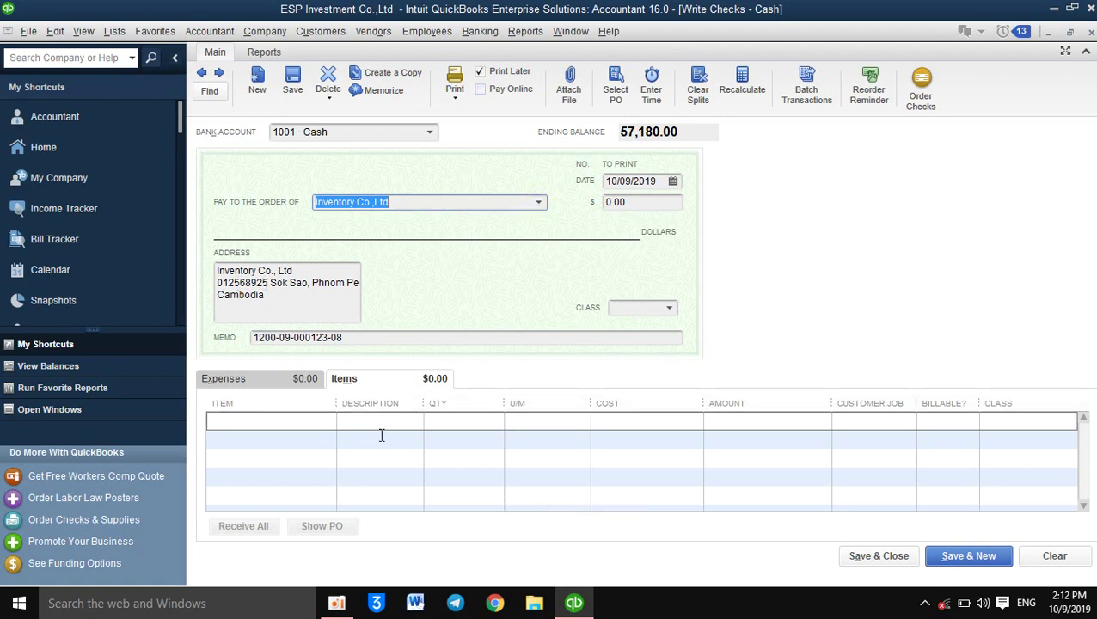
Step: Add inventory part IP-0006 (Tea) as the check's first item with a quantity of 1,000
click(287, 422)
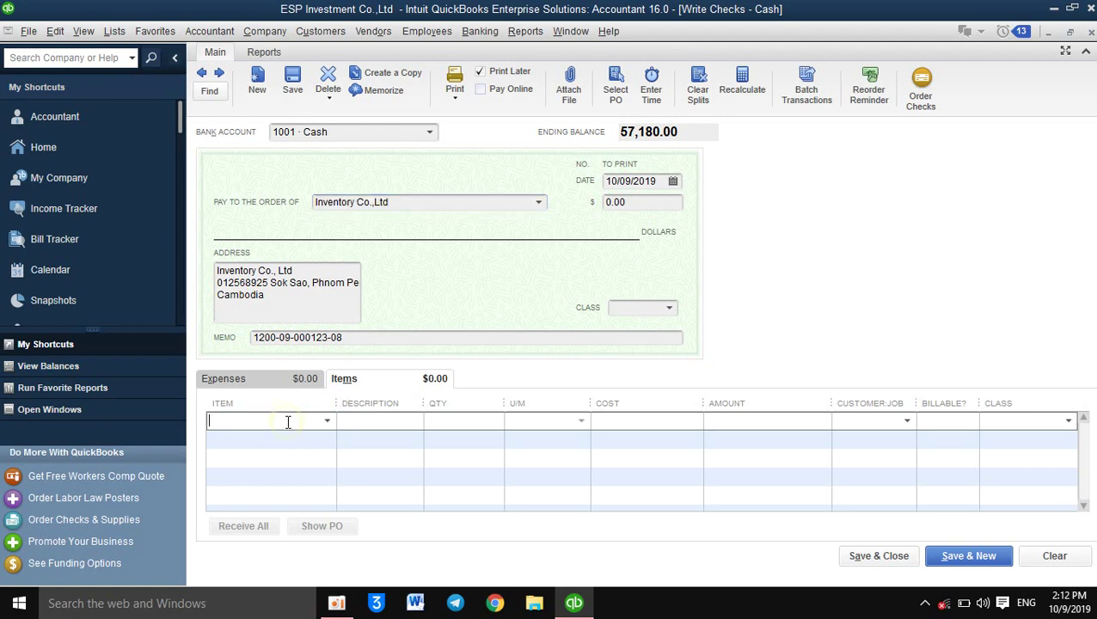
click(327, 422)
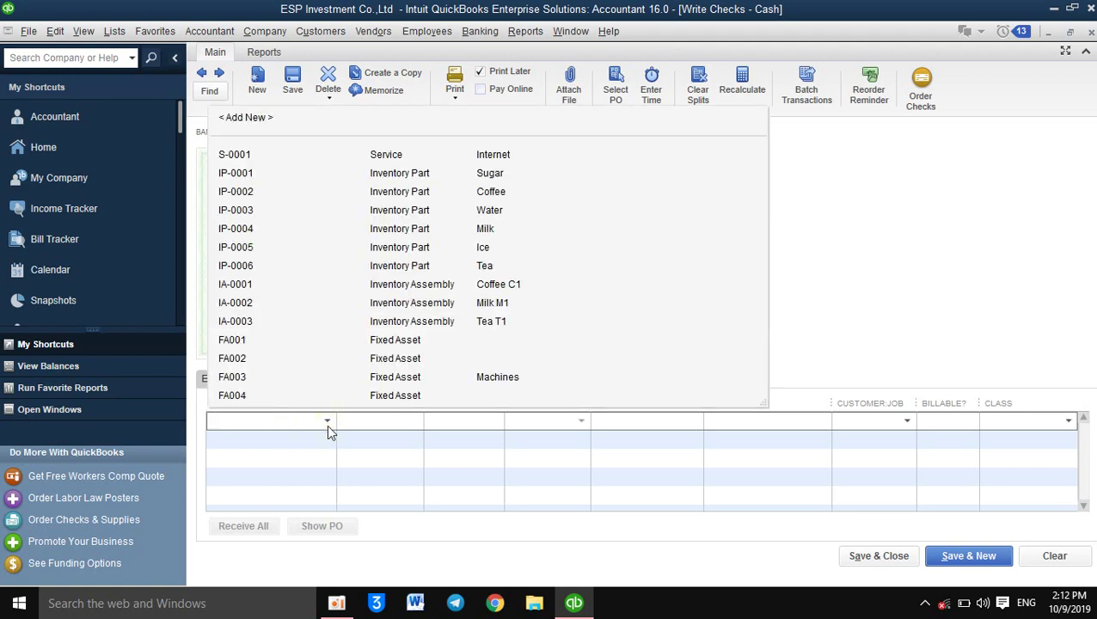
click(487, 264)
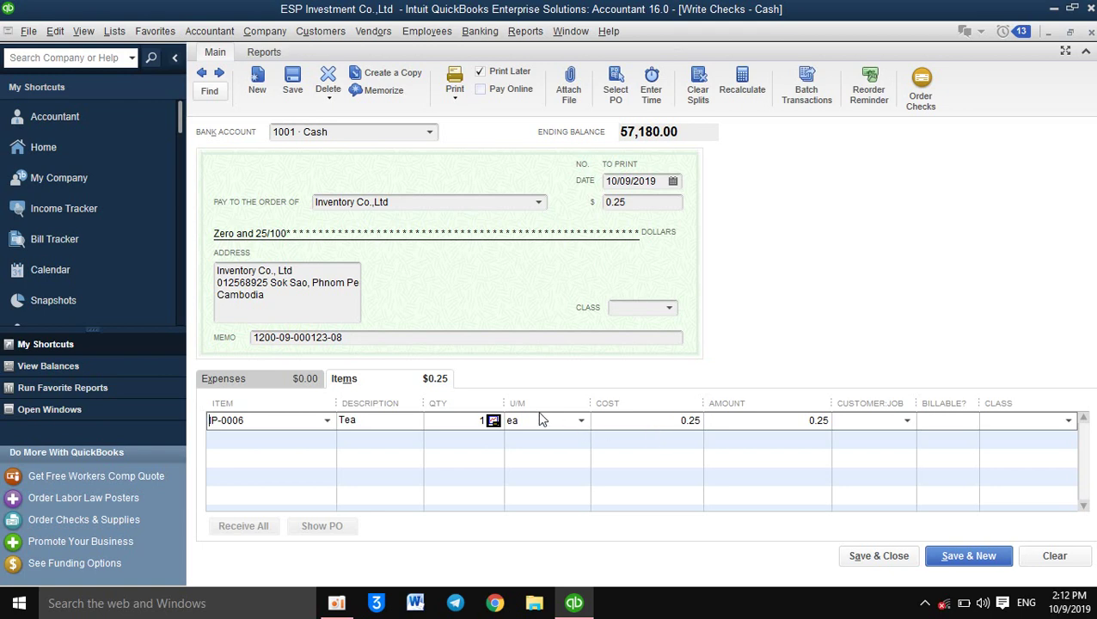
drag(477, 424, 525, 425)
click(115, 31)
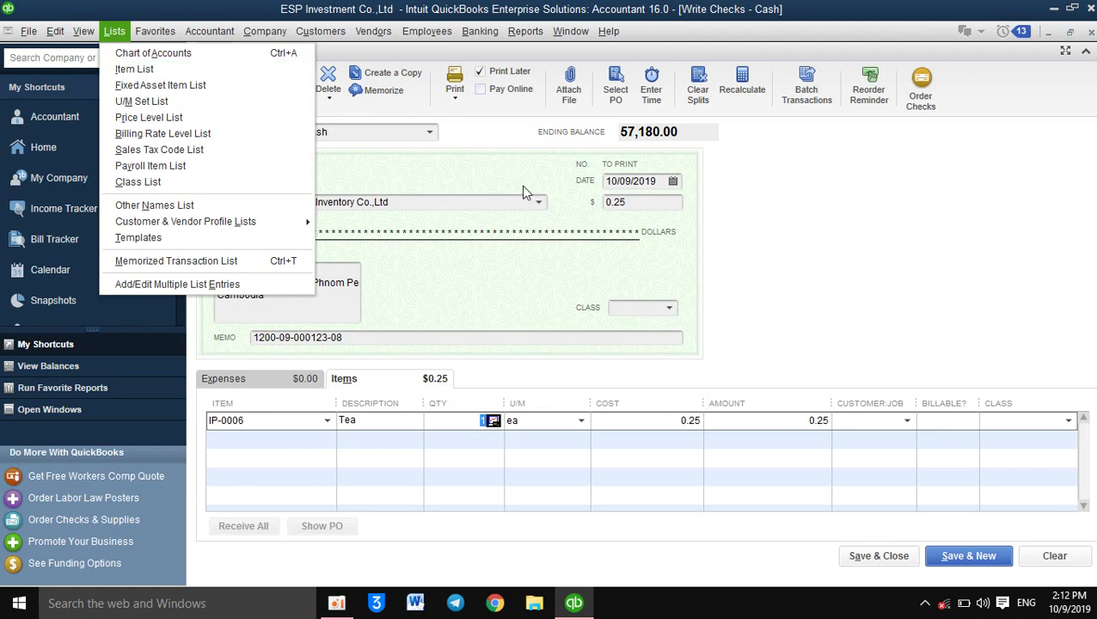
click(810, 246)
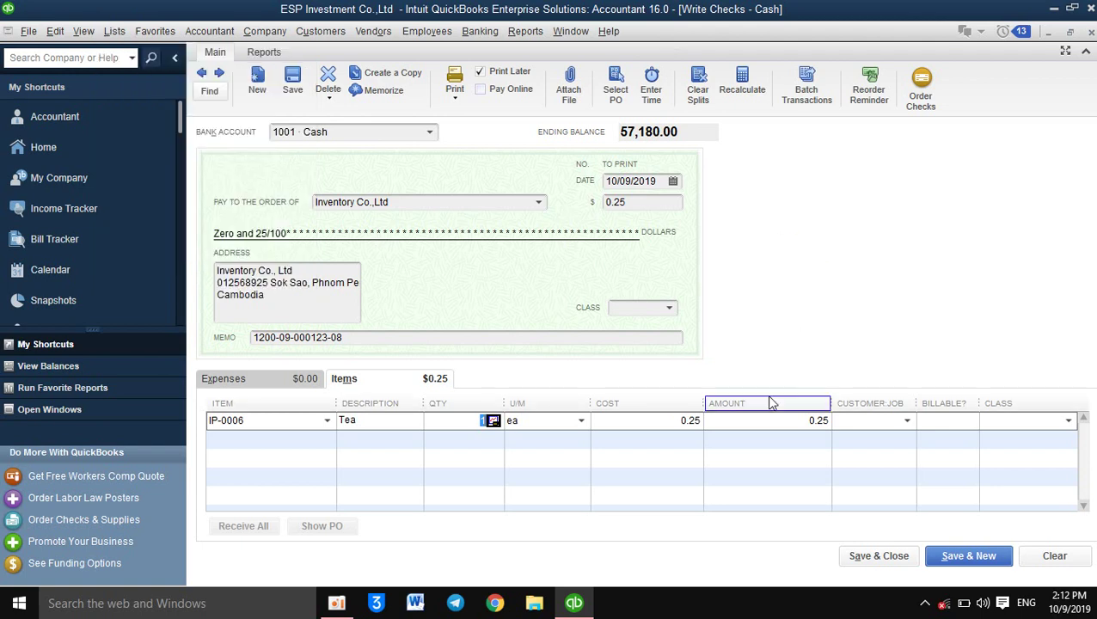
text(500)
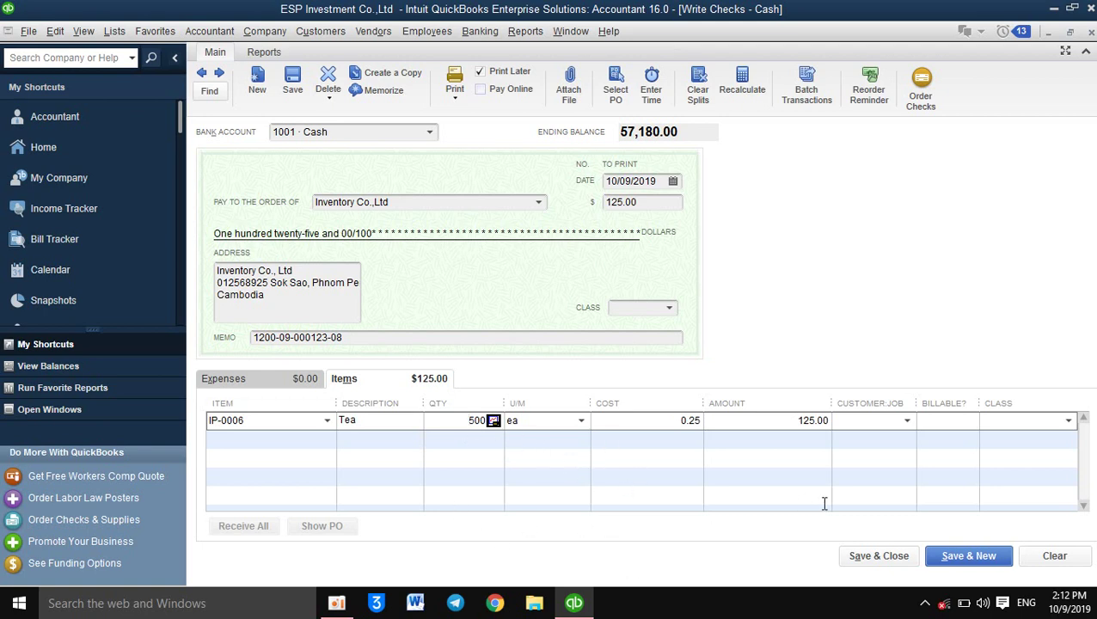
double_click(459, 419)
text(1000)
key(Tab)
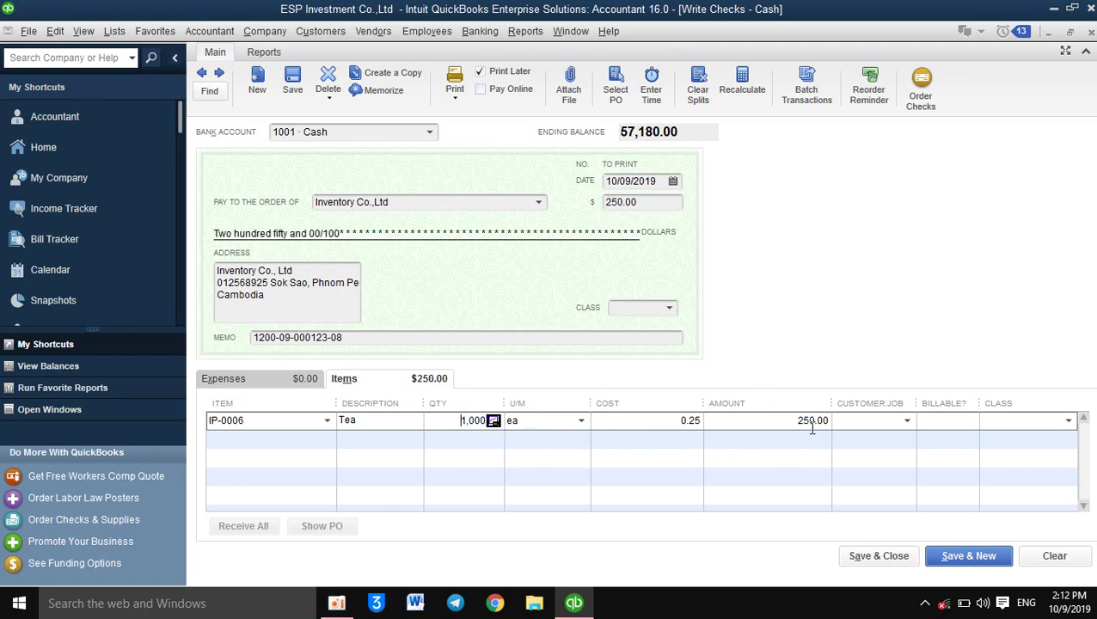
Step: Add inventory part IP-0002 (Coffee) as the second item with a quantity of 600
click(291, 440)
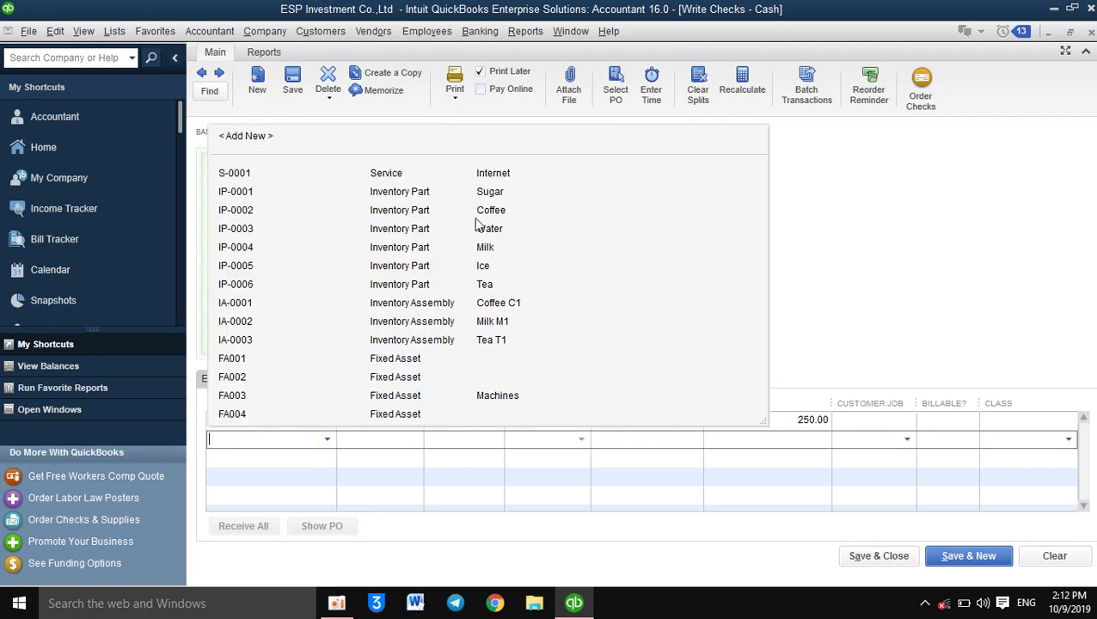
click(488, 213)
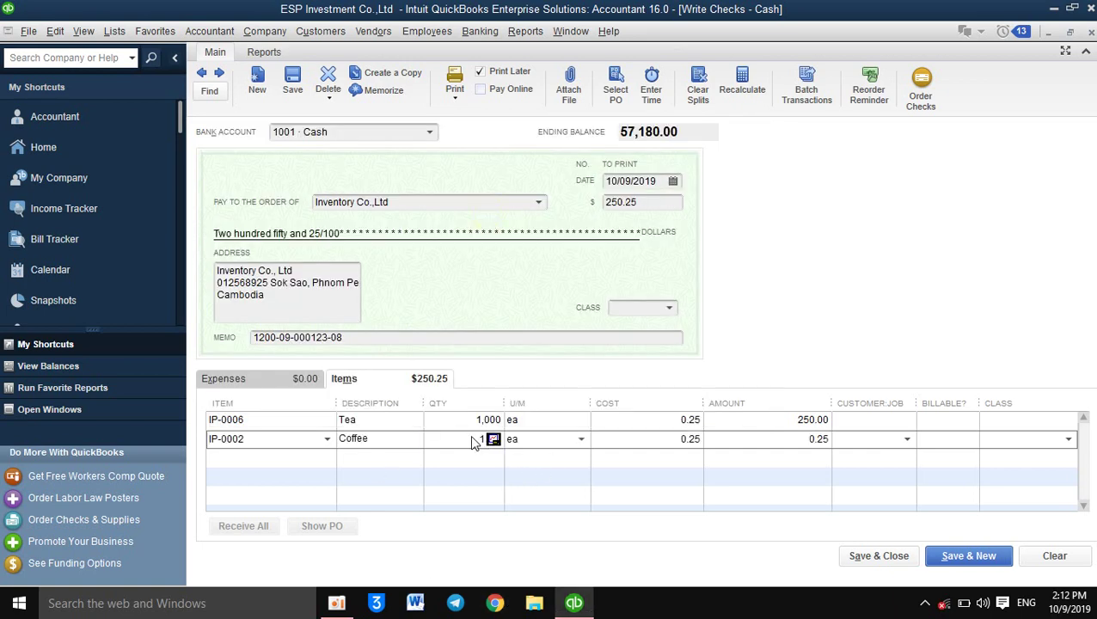
drag(466, 439, 510, 450)
text(600)
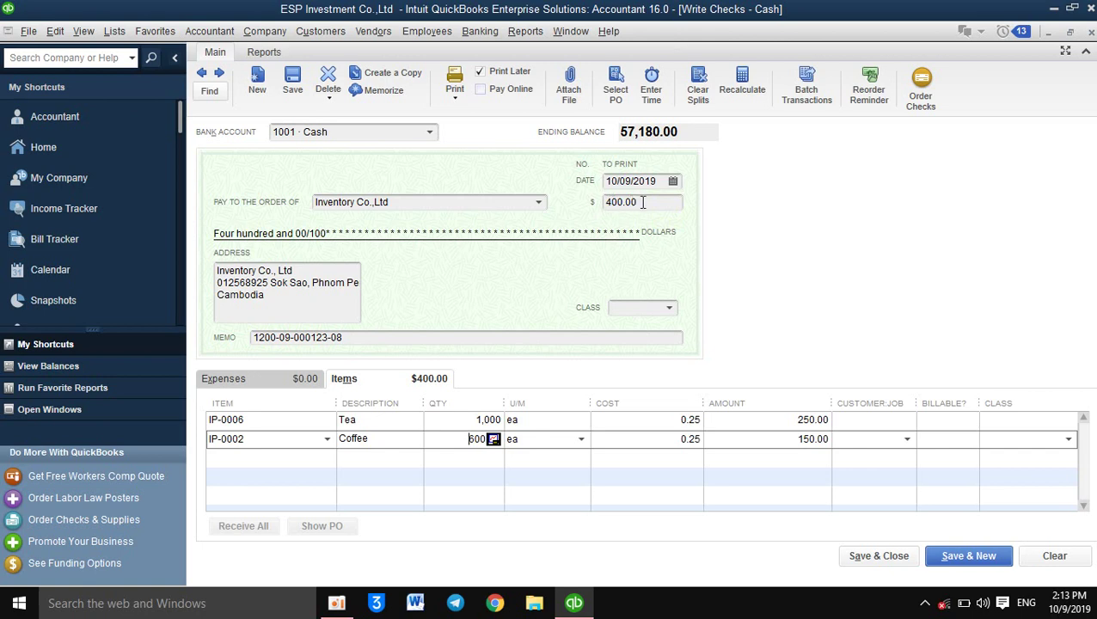
Step: Compare the check amount with the item and expense totals, and save and close the check without assigning classes
drag(643, 202, 586, 202)
click(411, 379)
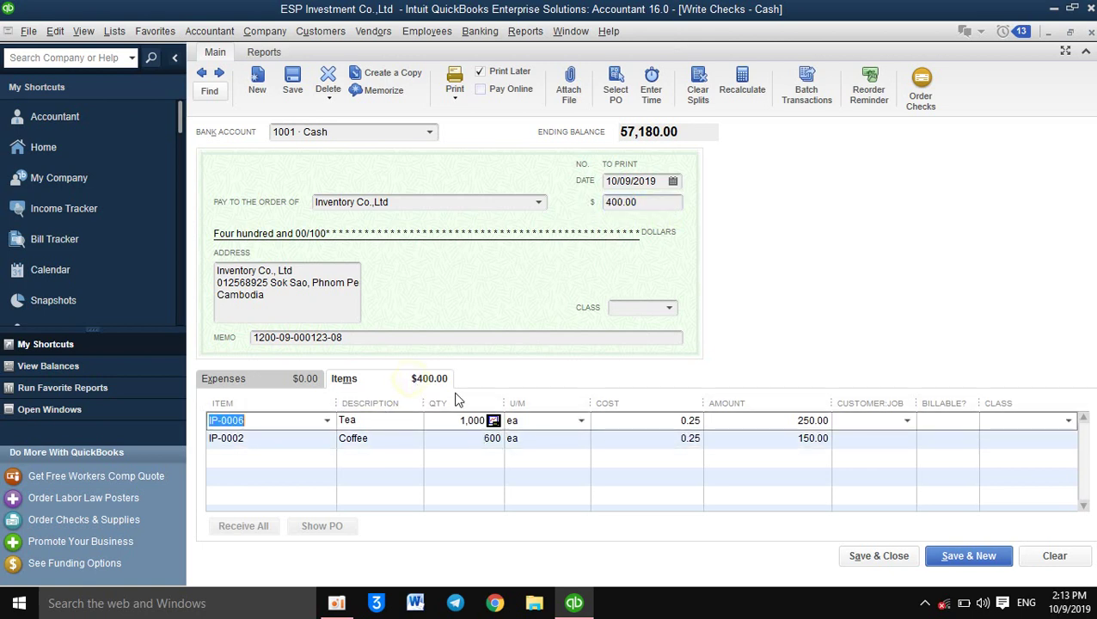
click(514, 372)
click(347, 384)
click(287, 382)
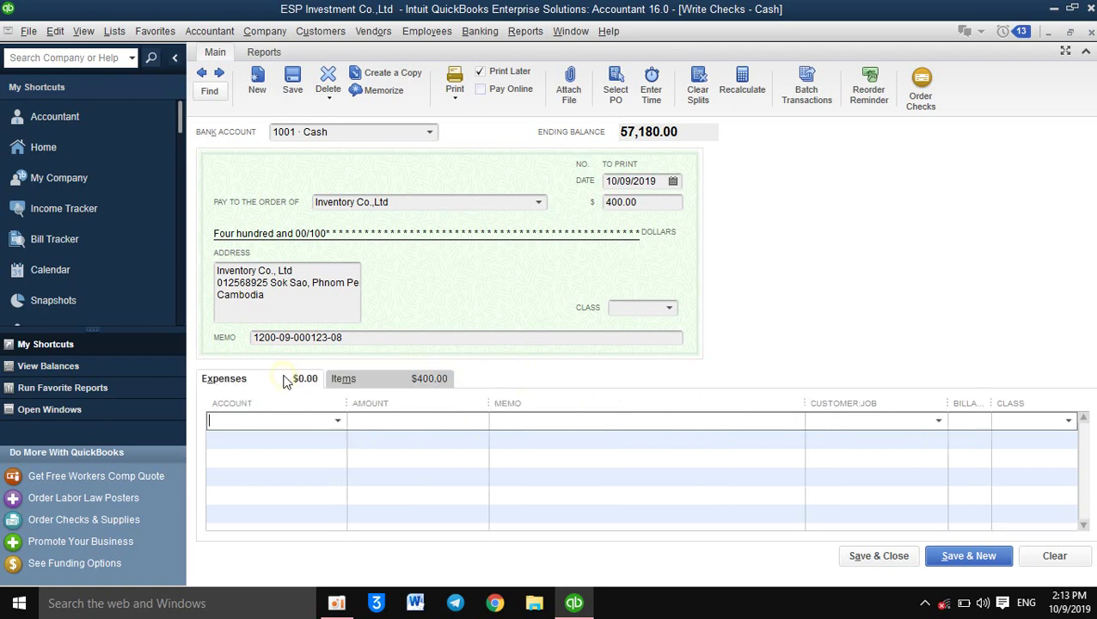
click(344, 387)
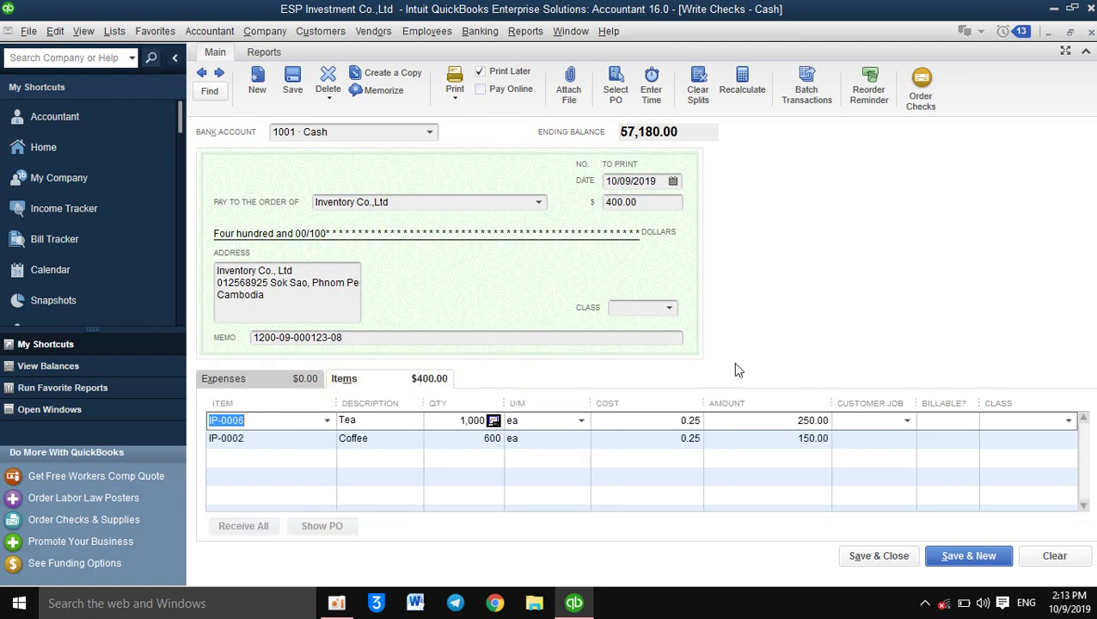
click(890, 563)
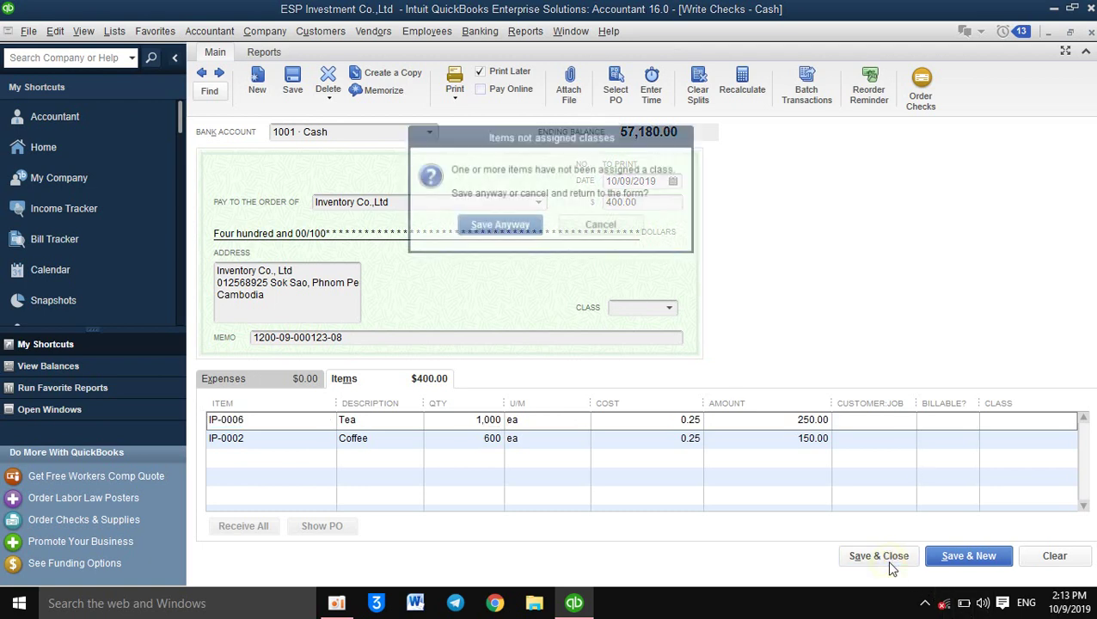
click(507, 224)
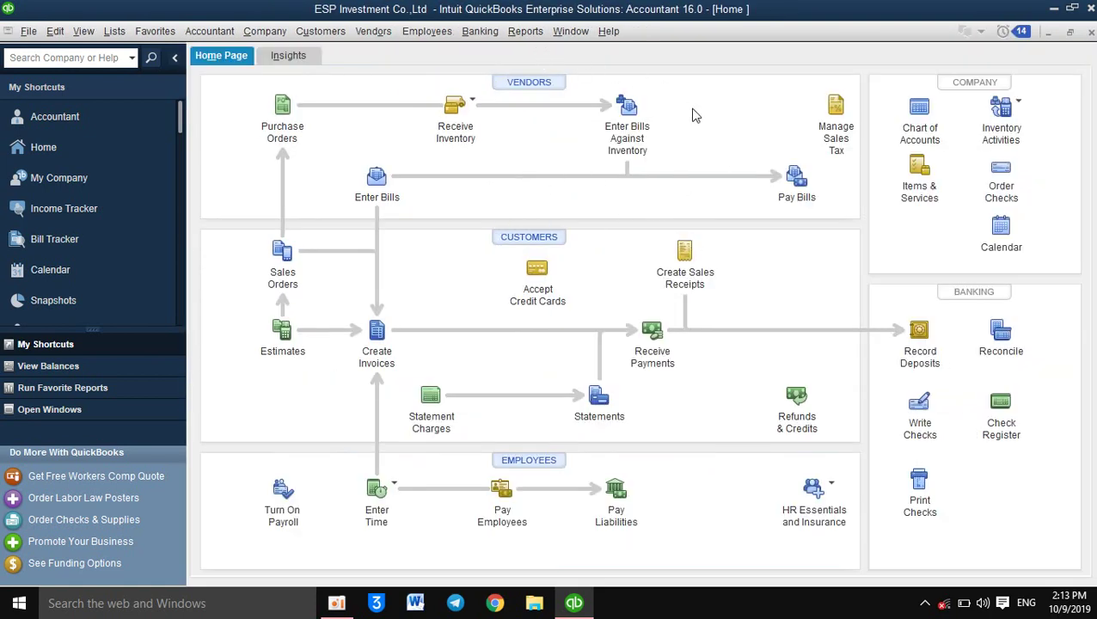
Step: Open the Journal report for This Month-to-date and widen its Account column at the latest transactions
click(526, 32)
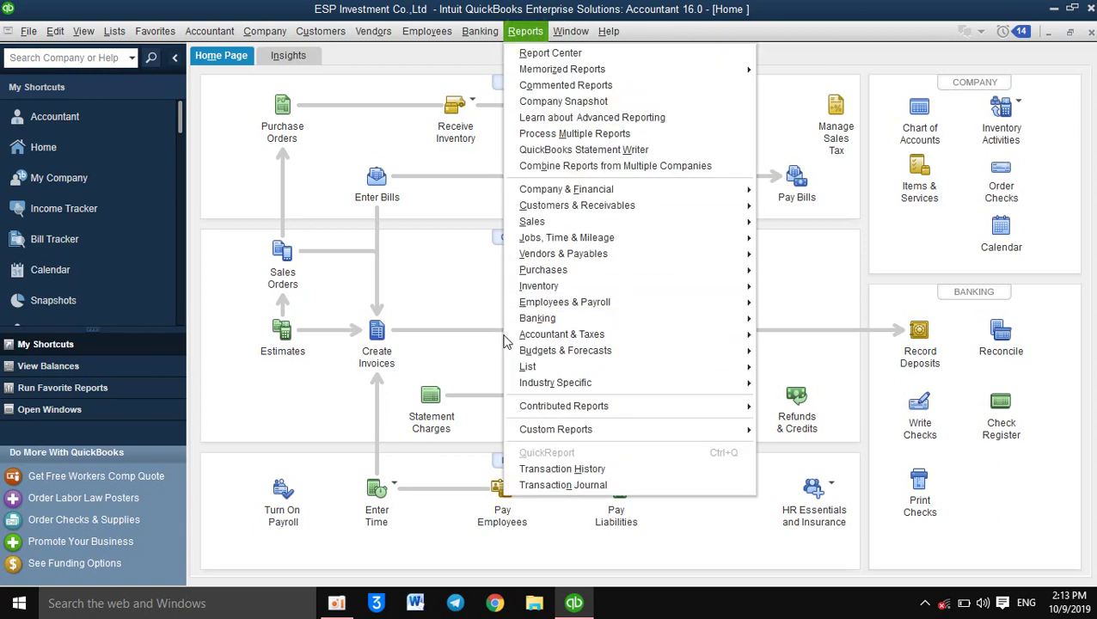
mouse_move(671, 334)
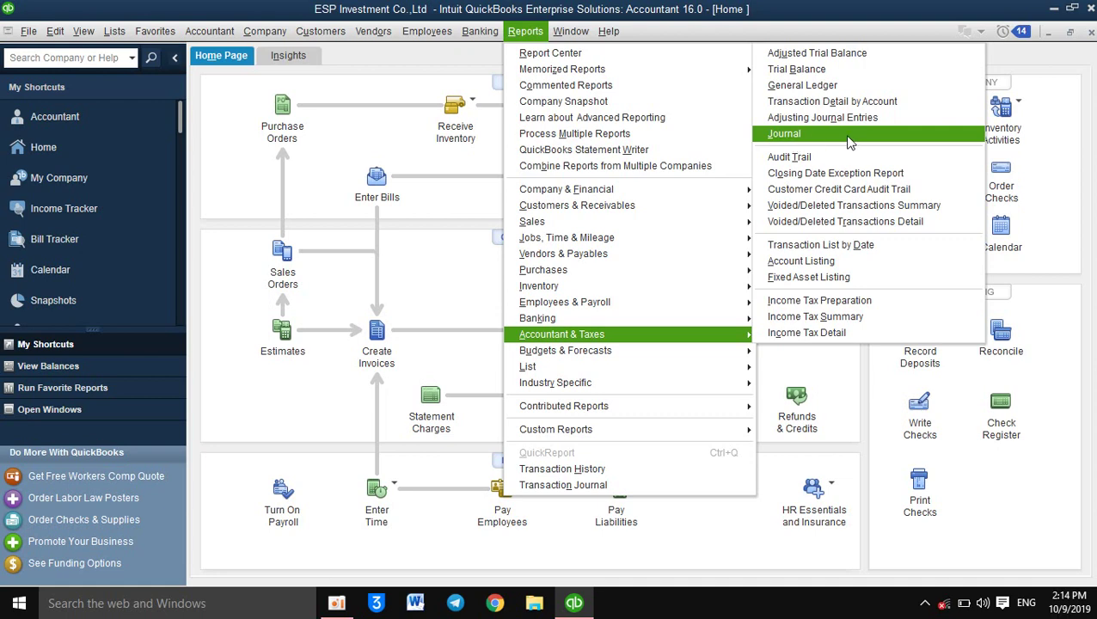
click(927, 136)
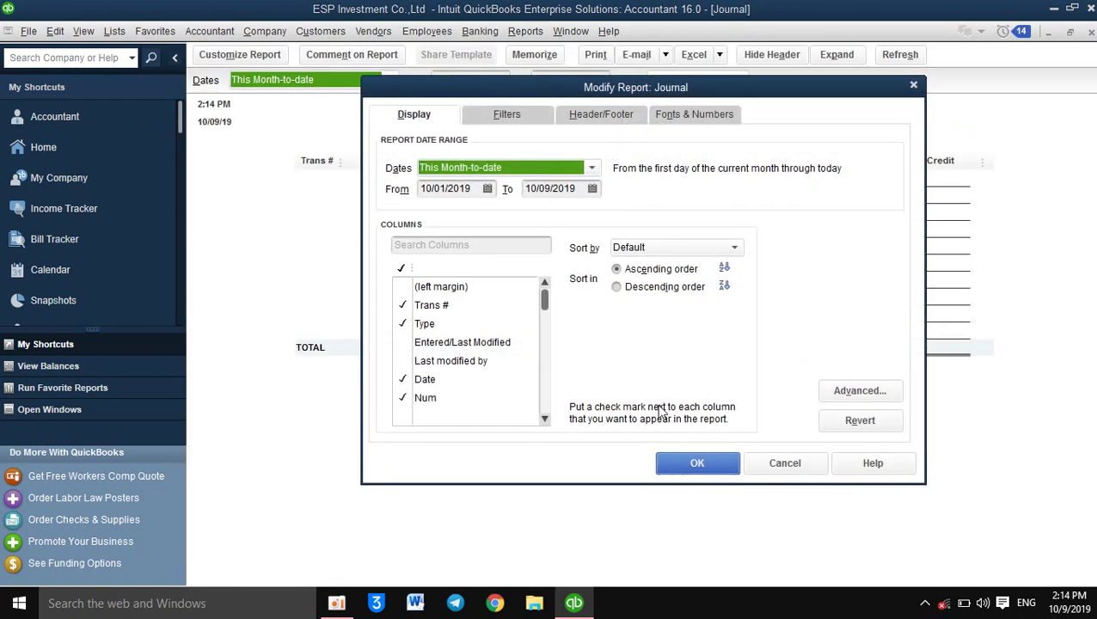
click(685, 476)
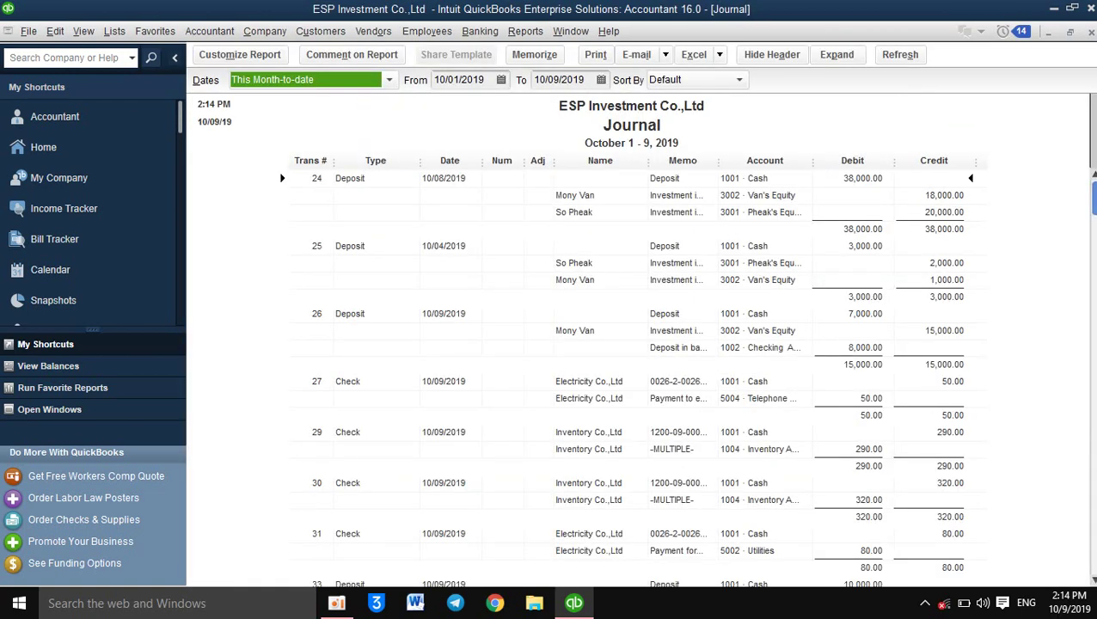
drag(1093, 203, 1093, 554)
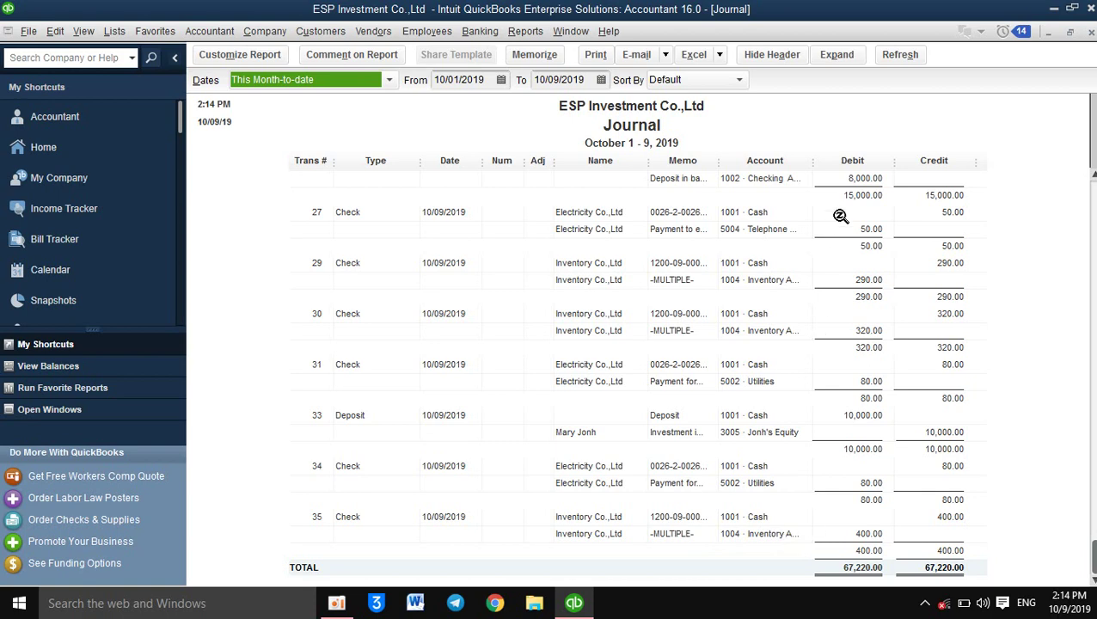
click(811, 163)
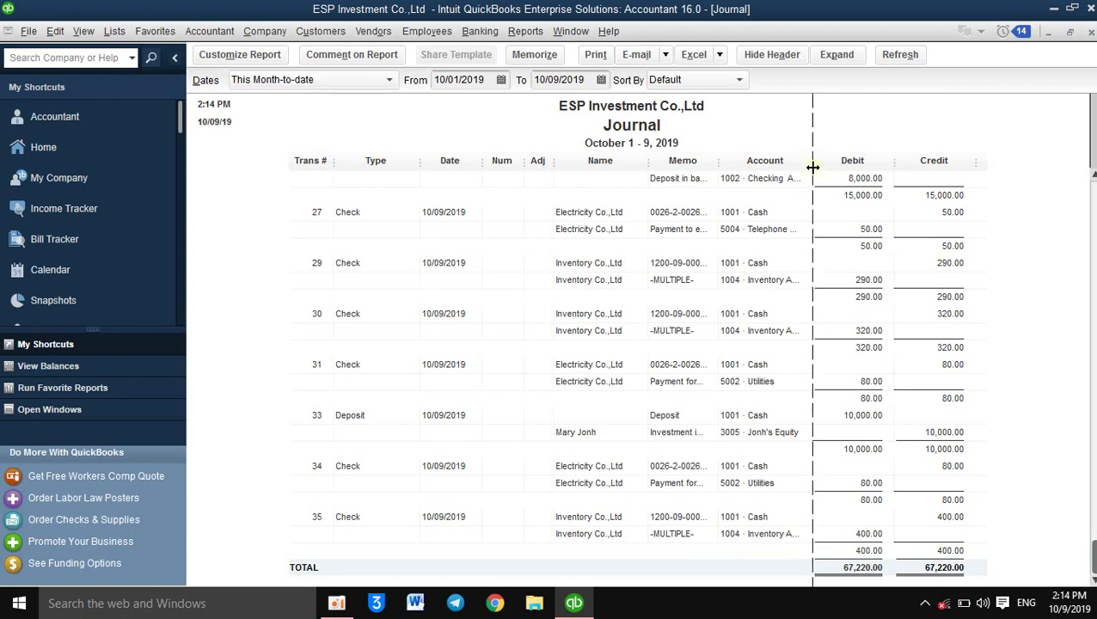
drag(899, 154, 875, 152)
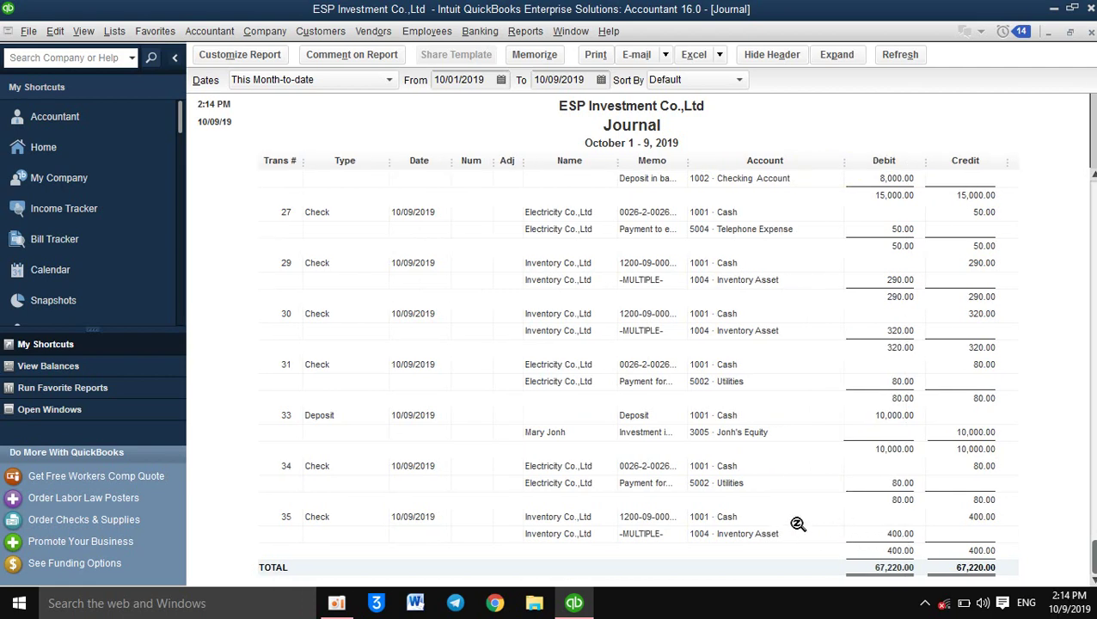
Step: Open the latest Inventory Co.,Ltd check from the Journal report and add item IP-0004 (Milk) with a quantity of 100
double_click(726, 531)
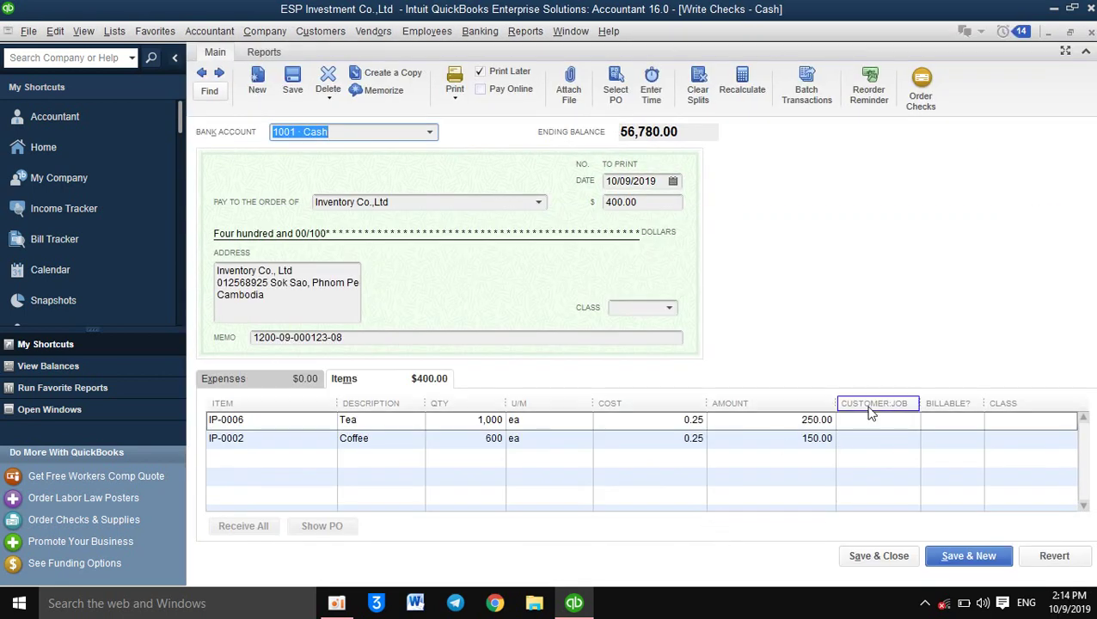
click(302, 467)
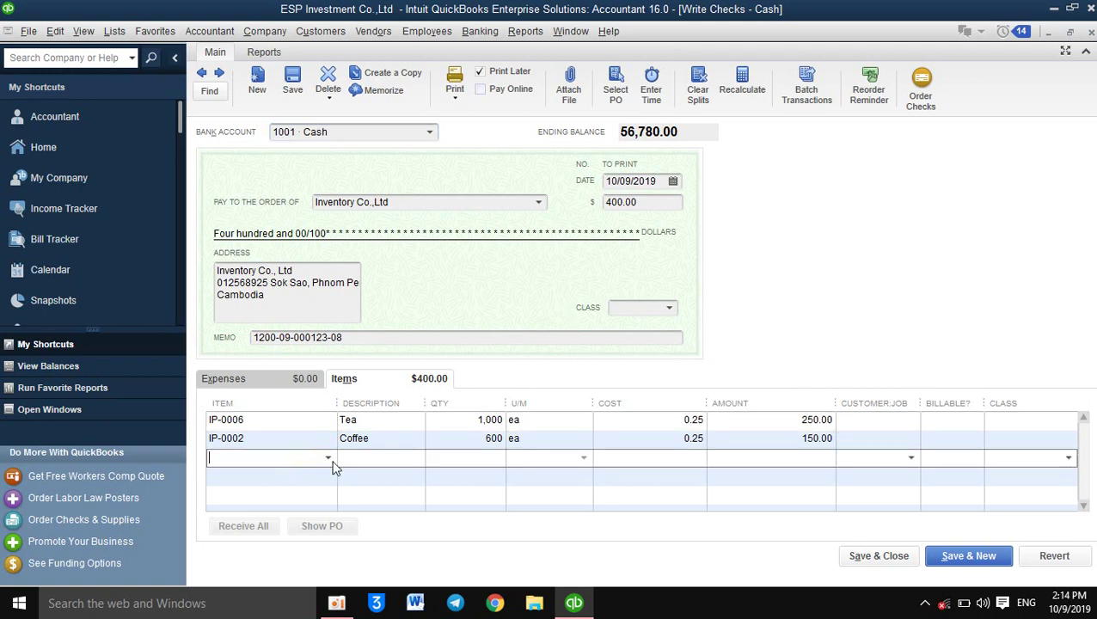
click(332, 463)
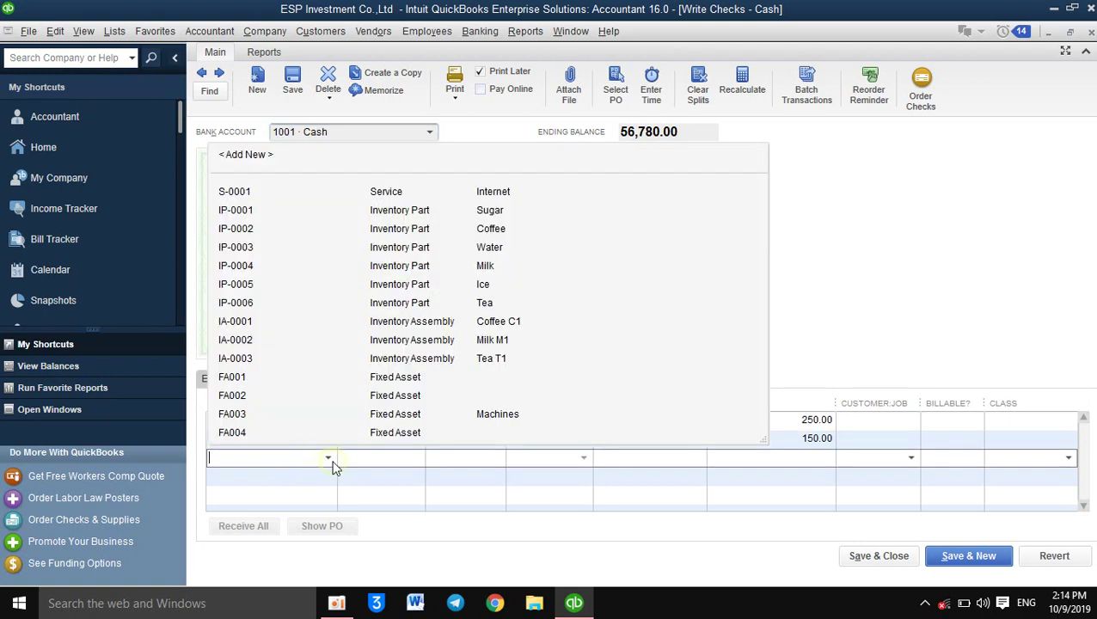
click(487, 267)
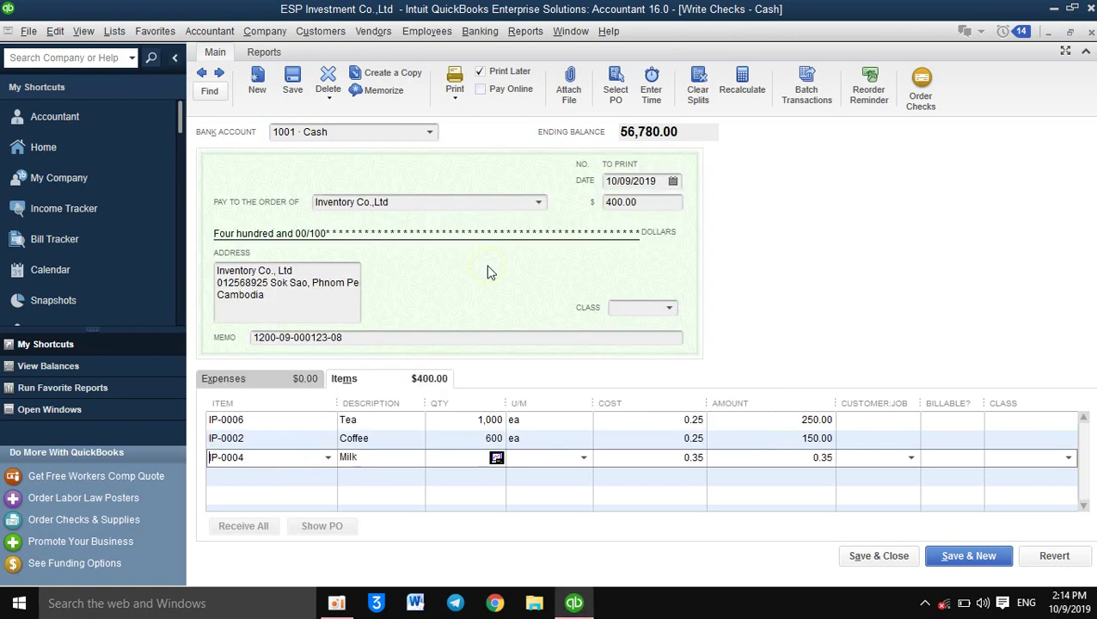
double_click(480, 457)
text(100)
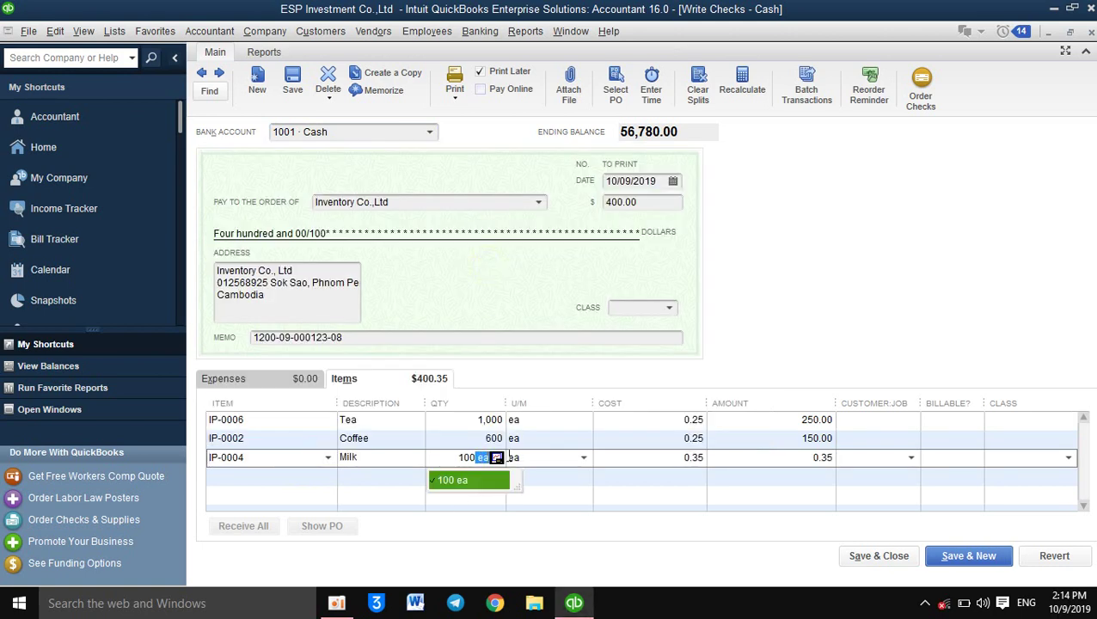
key(Tab)
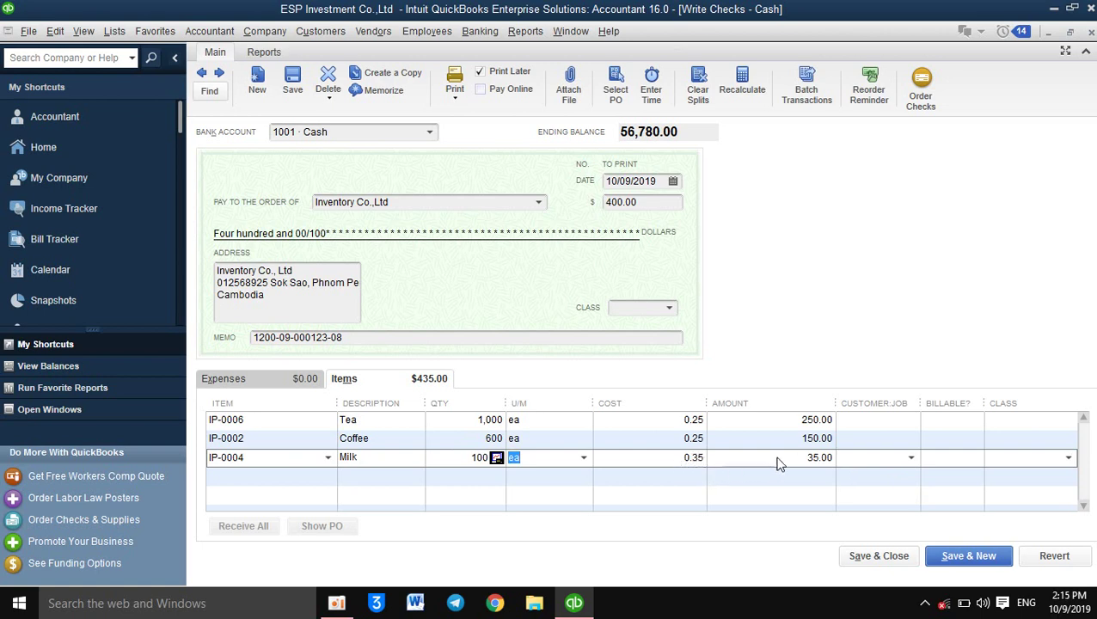
Step: Compare the check amount with the items total, and recalculate the check amount to match it
click(636, 201)
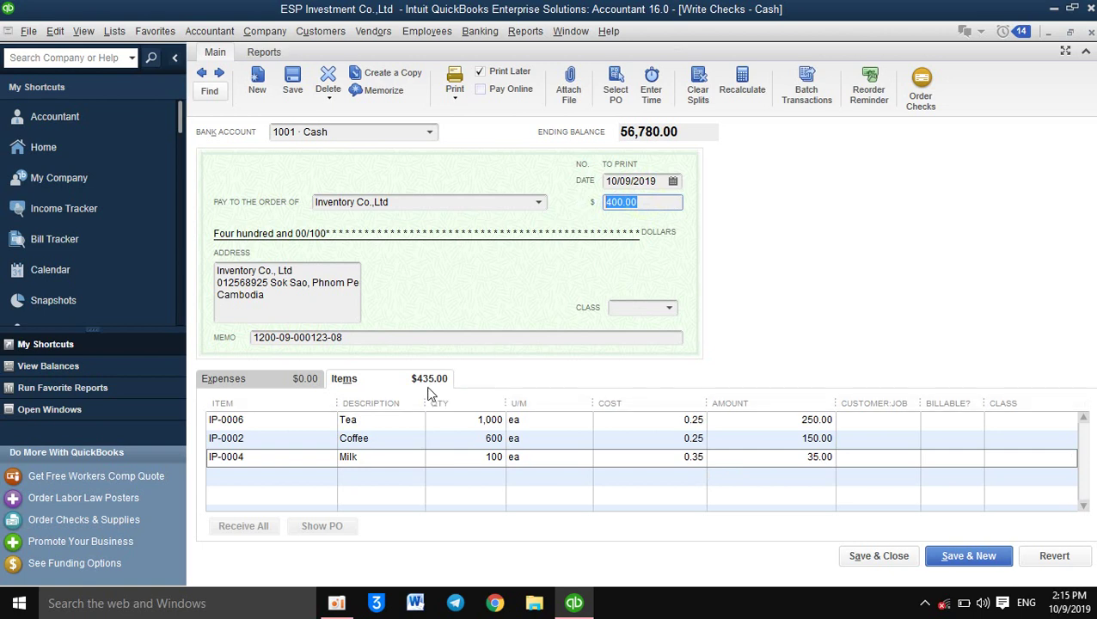
click(346, 382)
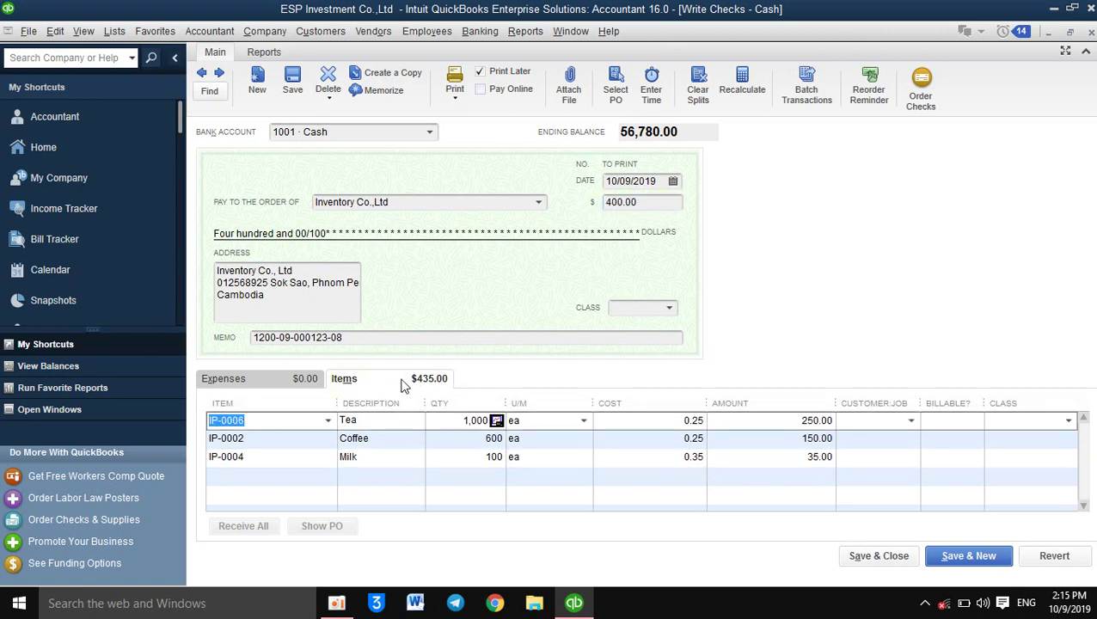
click(658, 203)
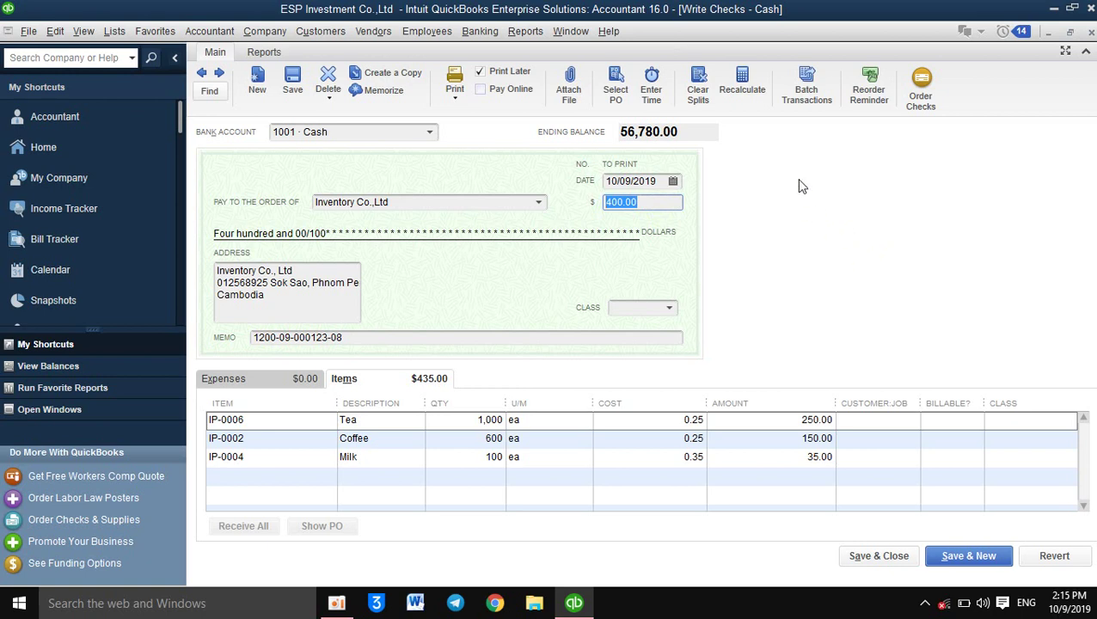
click(749, 94)
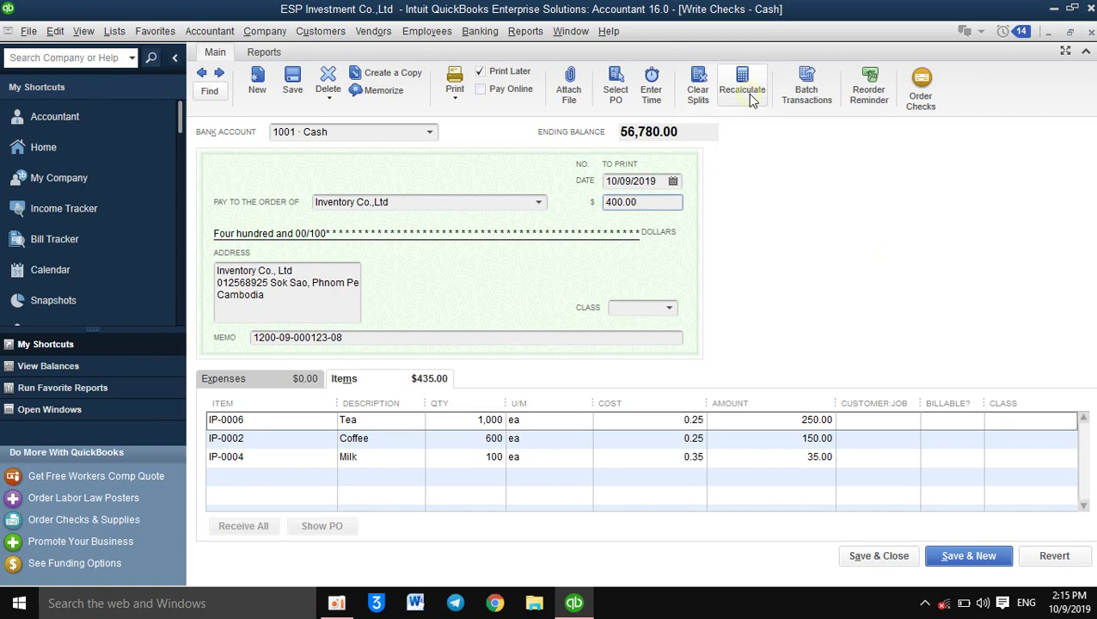
drag(657, 202, 602, 202)
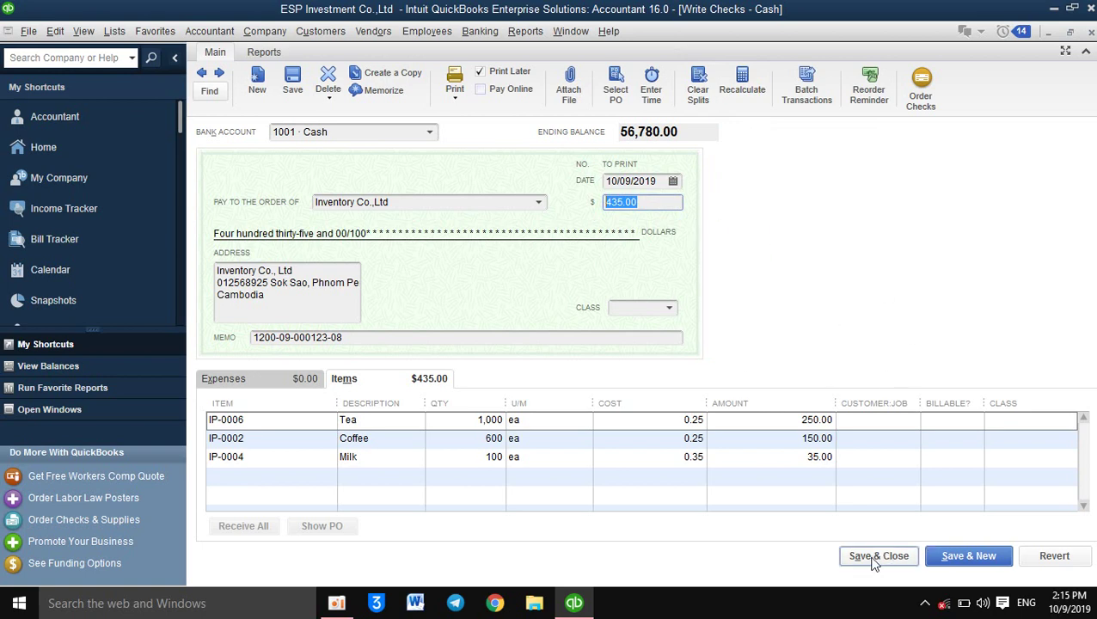
Step: Clear the item and quantity from the Milk row, and recalculate the check amount
click(696, 457)
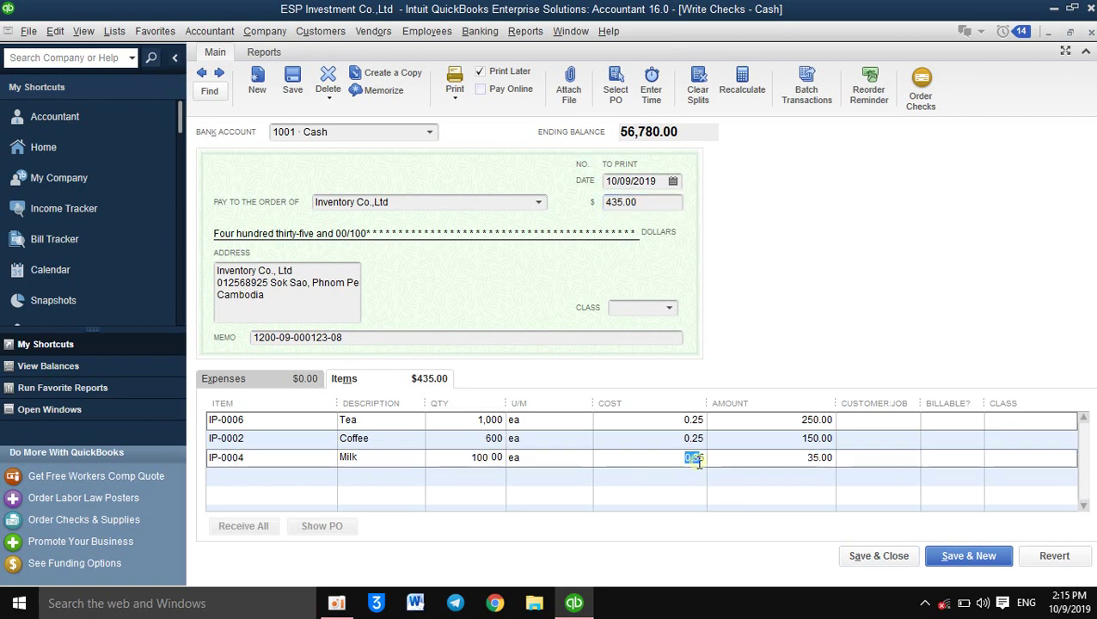
click(275, 457)
key(BackSpace)
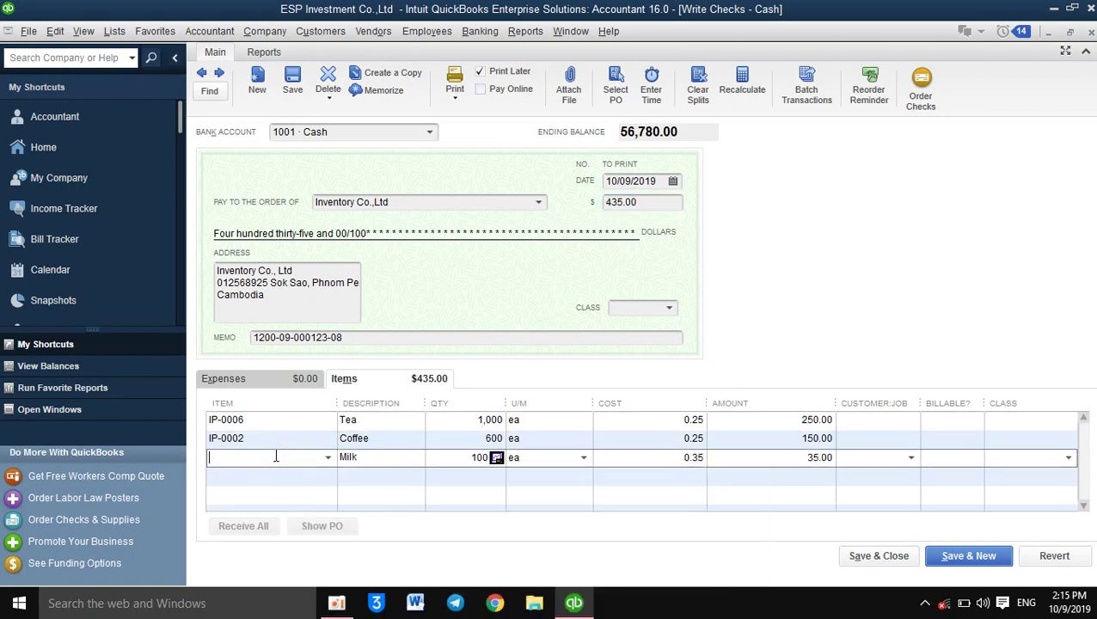
click(374, 457)
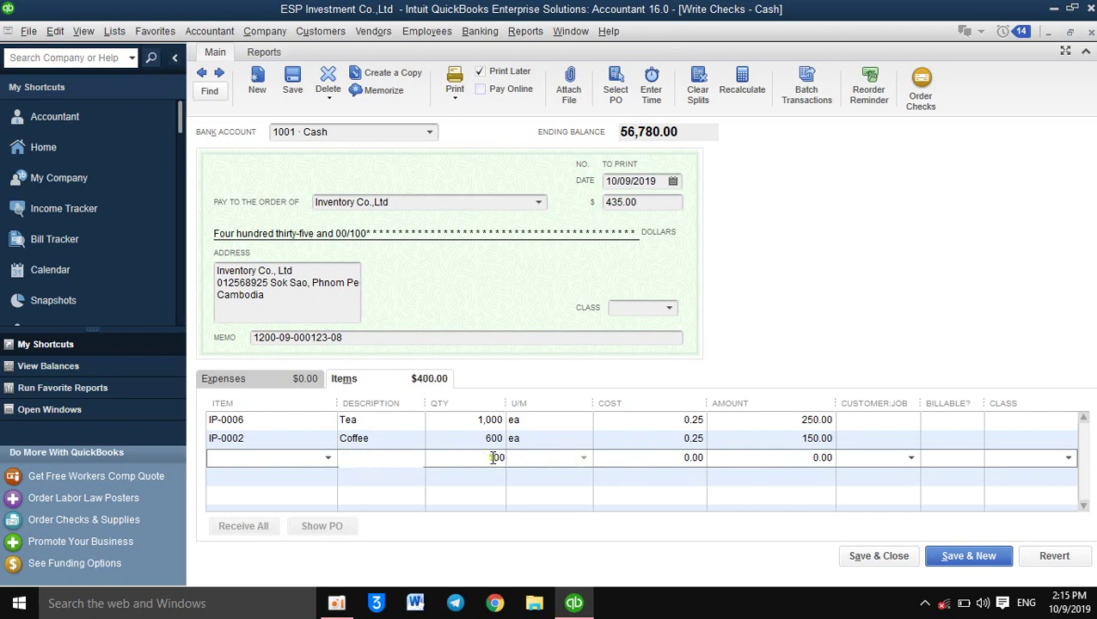
drag(491, 457, 536, 462)
key(BackSpace)
key(BackSpace)
click(765, 492)
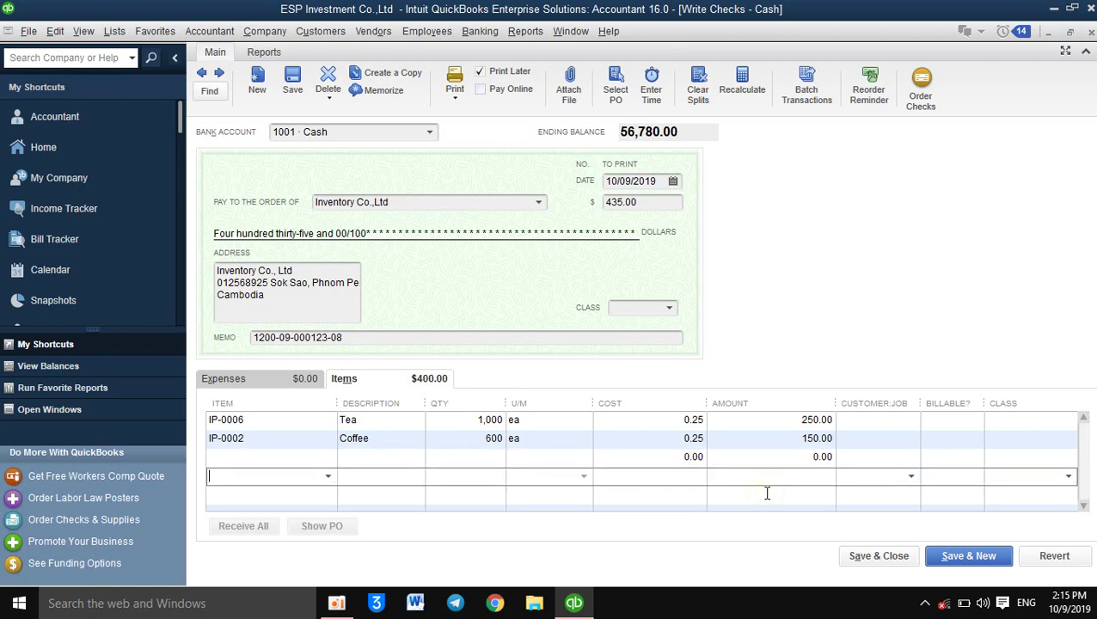
click(742, 86)
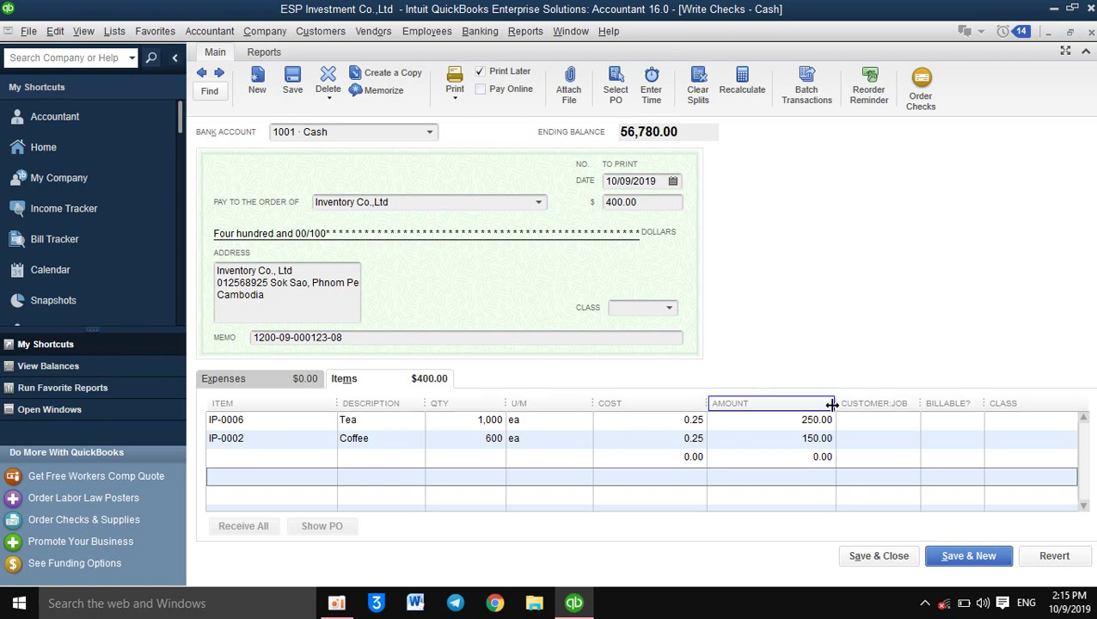
Step: Try to clear the zero cost left in the emptied item row, and revert the check's unsaved changes
click(821, 458)
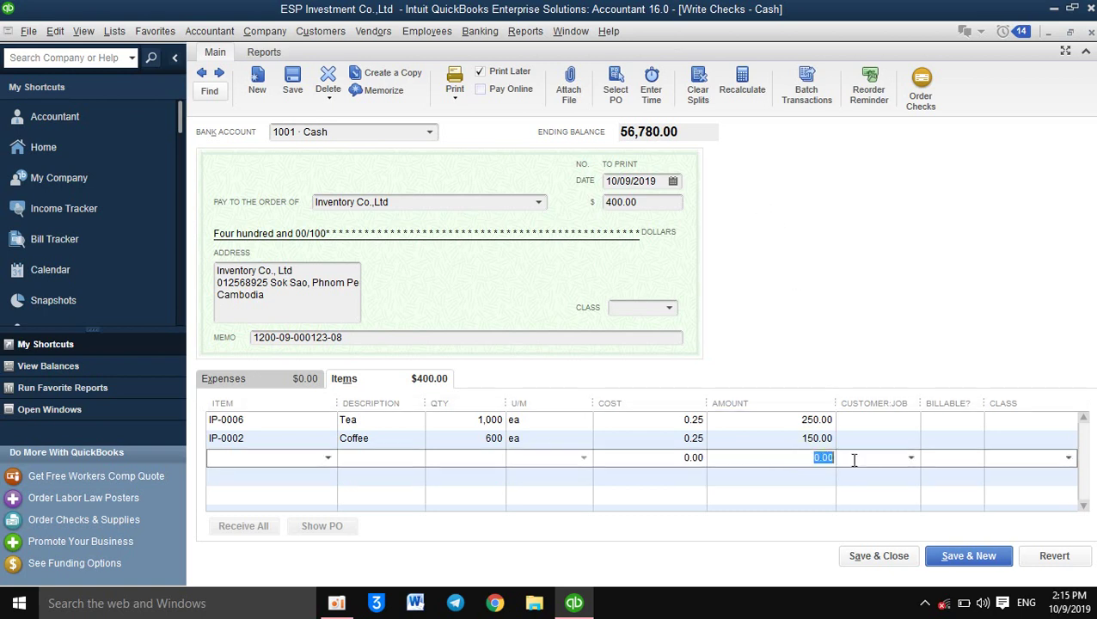
click(676, 464)
drag(683, 458, 771, 455)
key(Delete)
click(1054, 556)
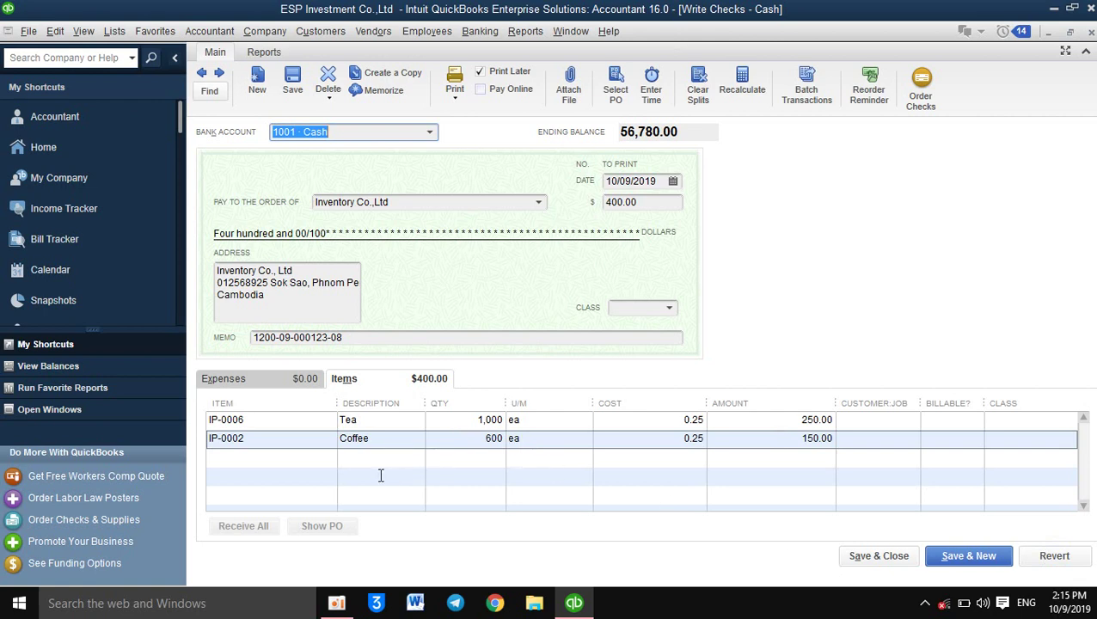
Step: Add item IP-0004 (Milk) to the third row again, and revert the check to its saved state
click(306, 454)
click(325, 459)
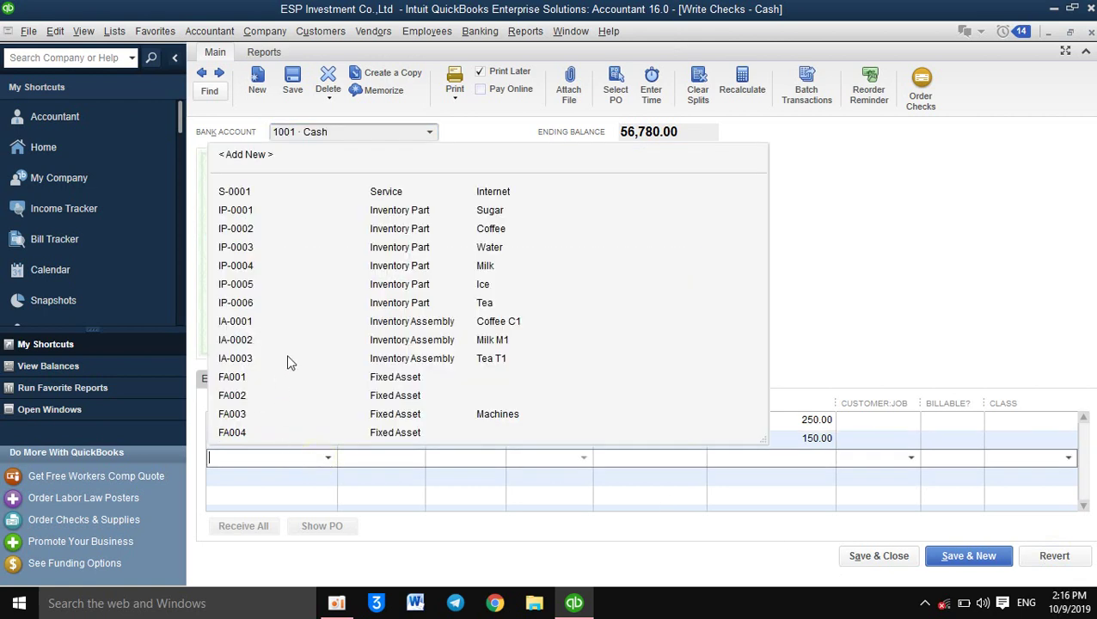
click(471, 267)
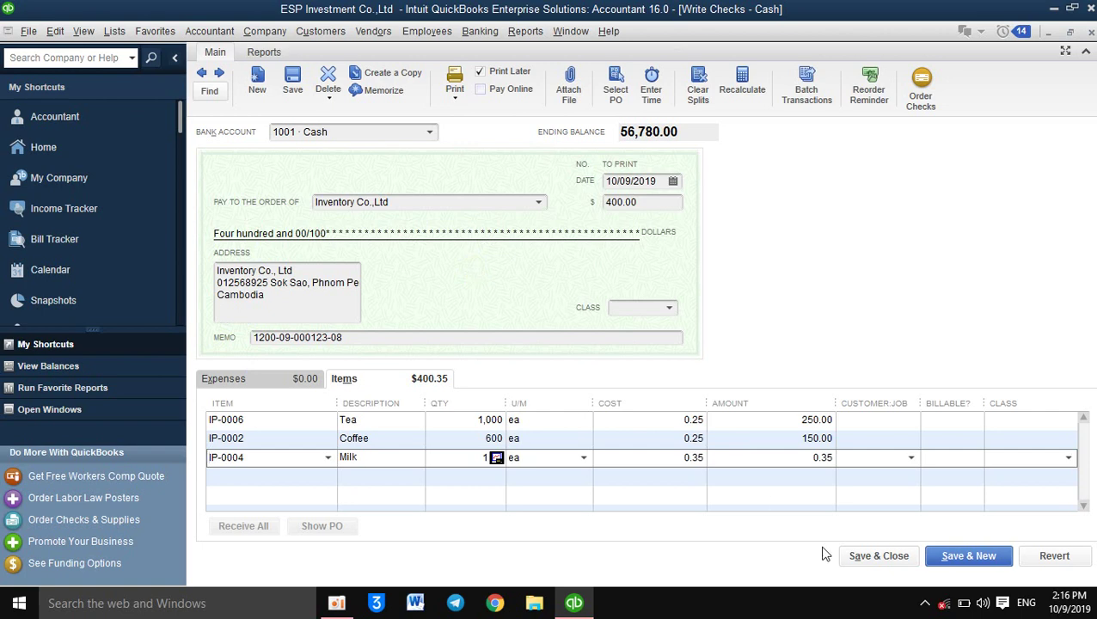
click(617, 456)
click(1054, 555)
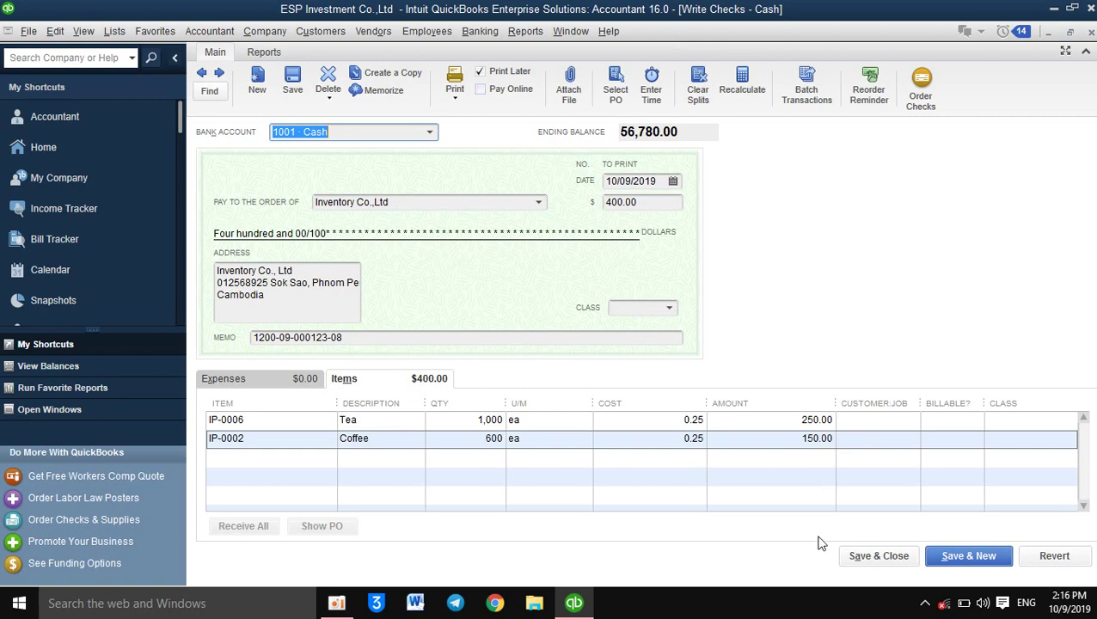
Step: Save and close the check, and minimize the program window
click(860, 557)
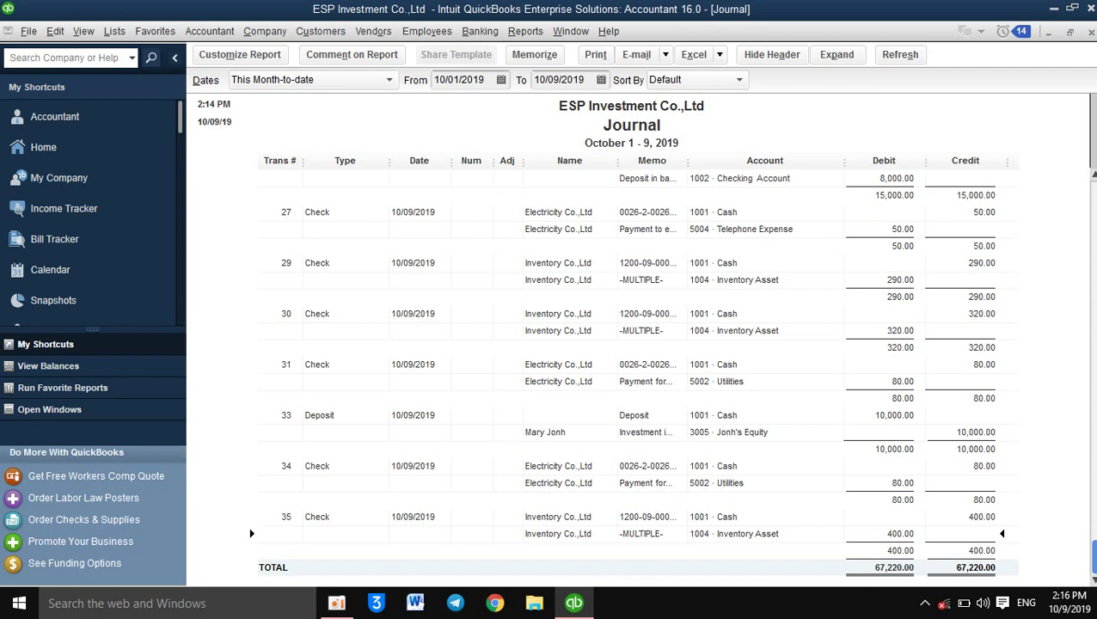
click(1055, 10)
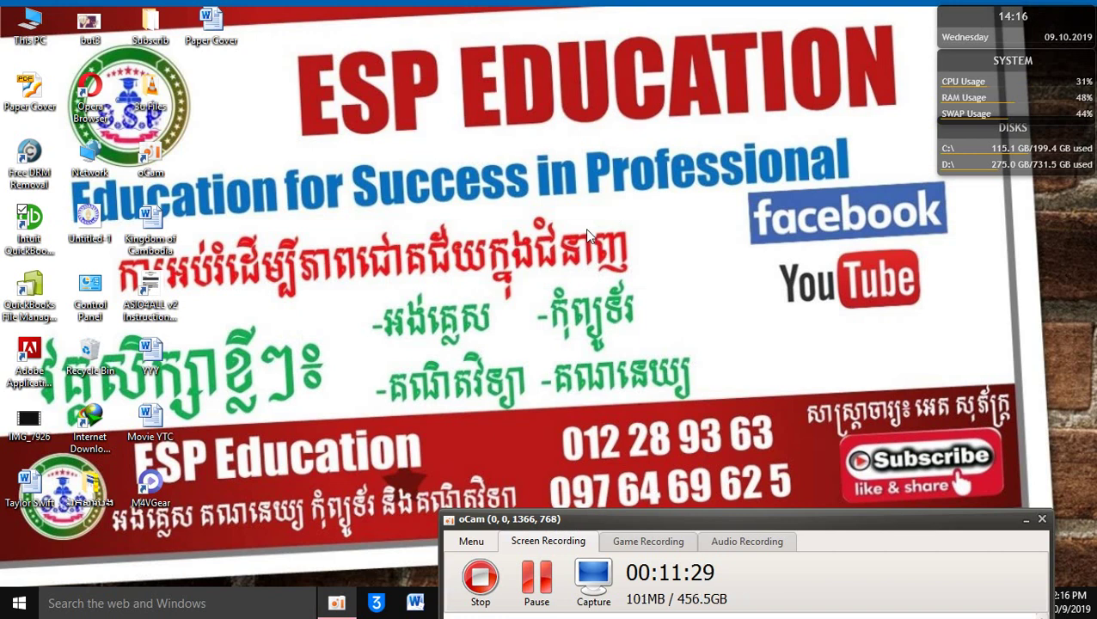